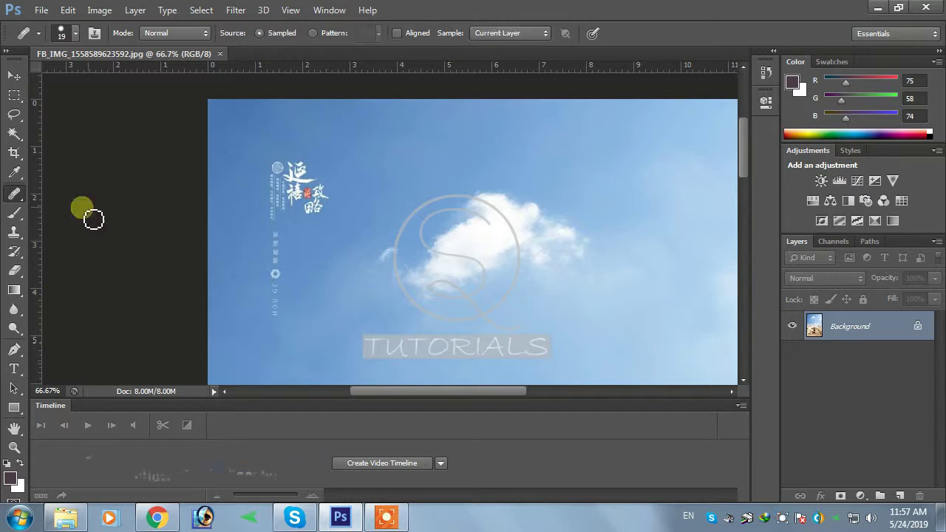
Remove the logo and the vertical lettering from the sky with the Patch tool, using clean sky as the source
click(475, 205)
right_click(16, 195)
click(77, 219)
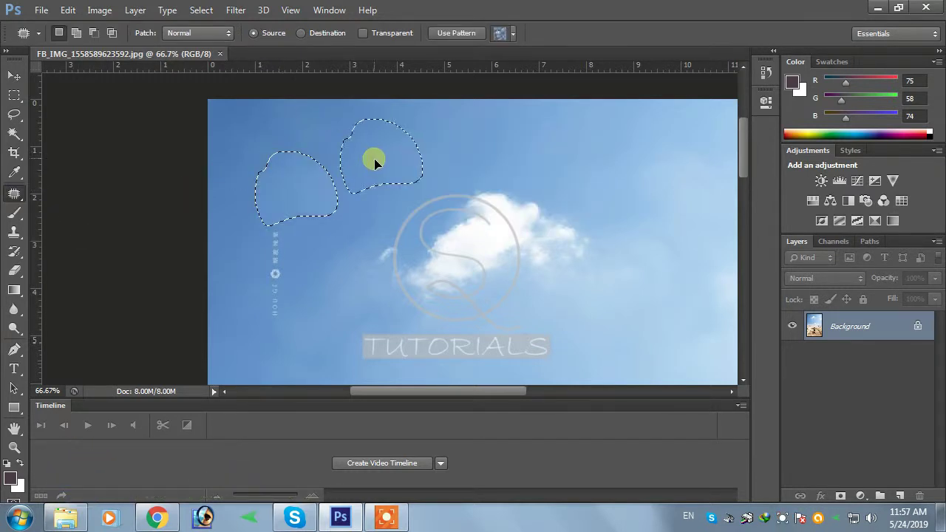
drag(360, 150, 334, 190)
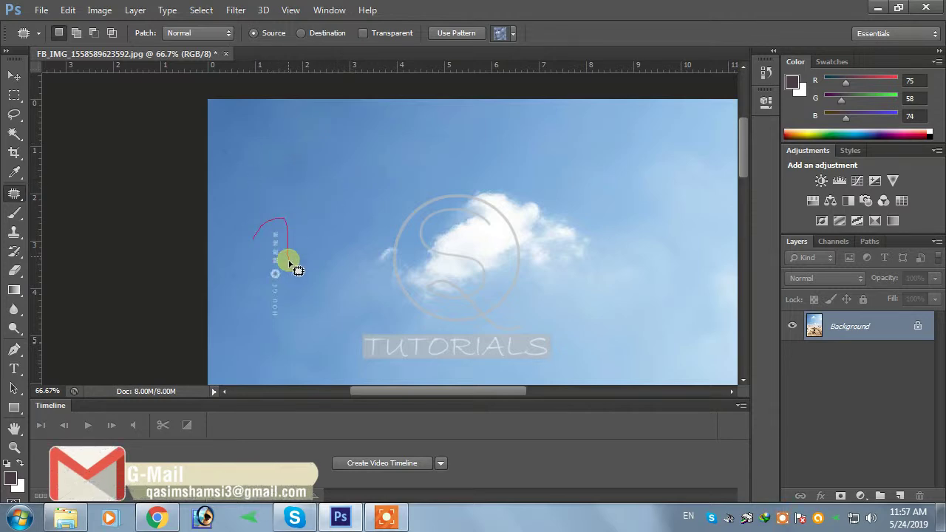
drag(301, 154, 310, 204)
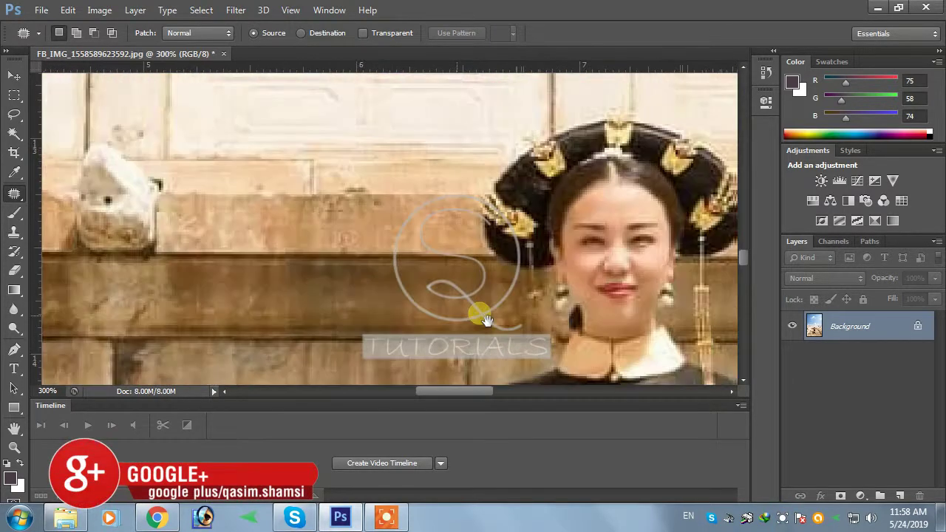
Try to patch the left part of the woman's headdress with the stone ledge beside it
drag(484, 319, 450, 341)
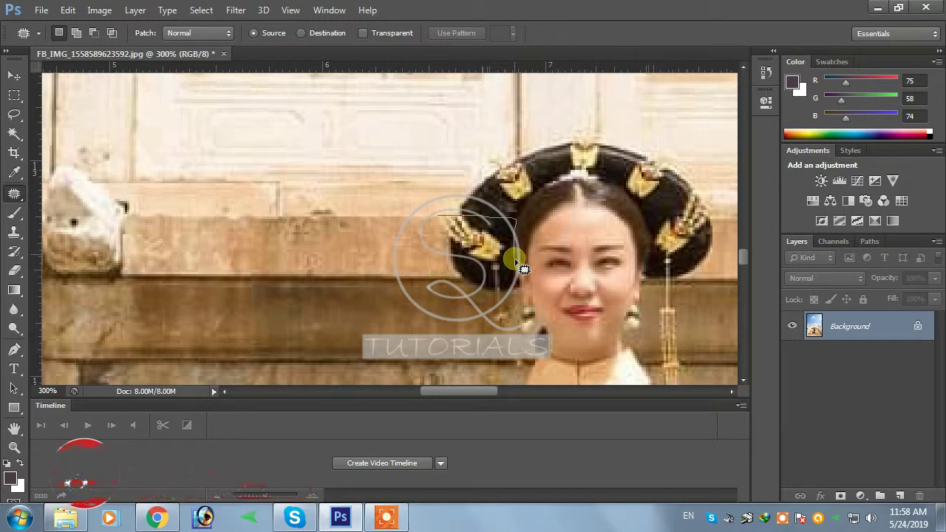
drag(446, 286, 363, 249)
drag(456, 238, 332, 237)
Select the stone ledge strip beside the woman's head, feather the selection and copy it to a new layer
key(m)
drag(131, 216, 427, 282)
right_click(352, 255)
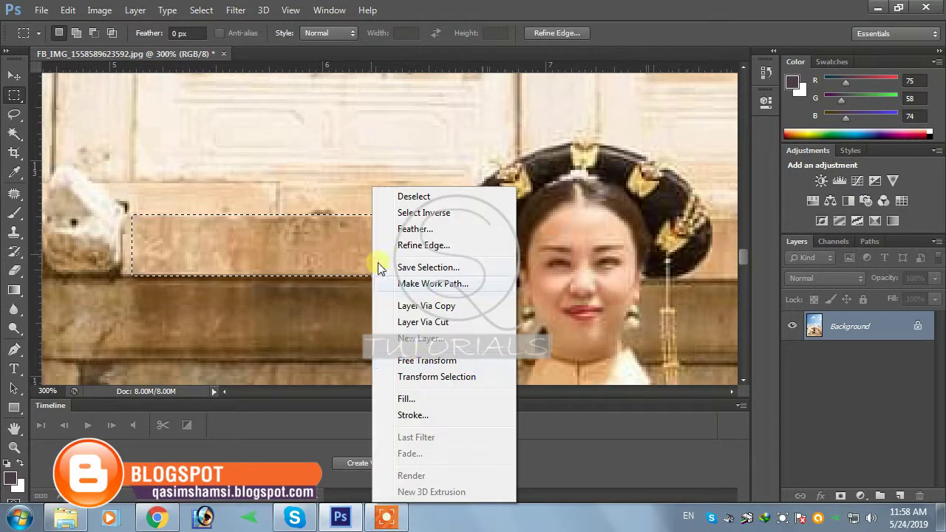
click(412, 235)
text(12)
key(Return)
key(ctrl+j)
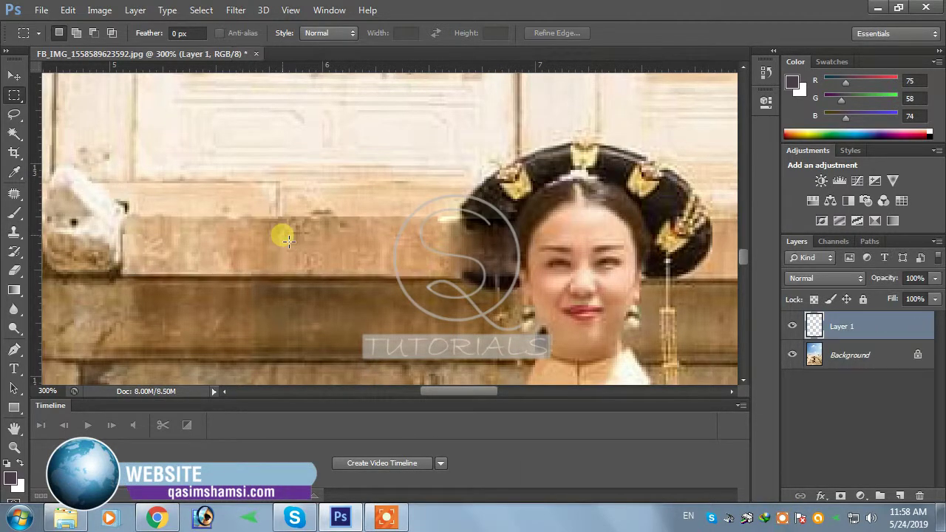
Move the ledge copy across the woman's forehead and eyes, stretch its right end slightly to fit, and merge it into the background
key(v)
drag(304, 255, 599, 252)
key(space)
drag(580, 316, 314, 329)
drag(464, 305, 480, 306)
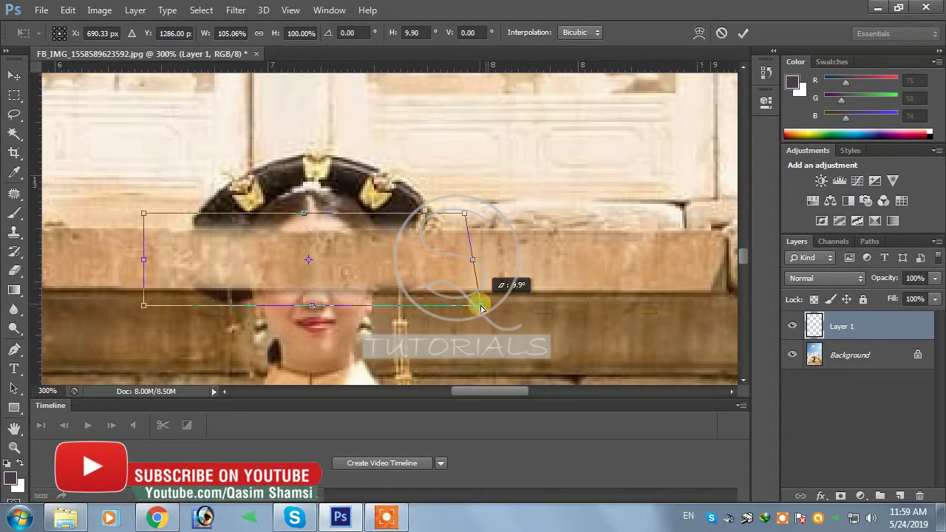
drag(470, 215, 478, 215)
key(Return)
key(space)
drag(375, 271, 401, 287)
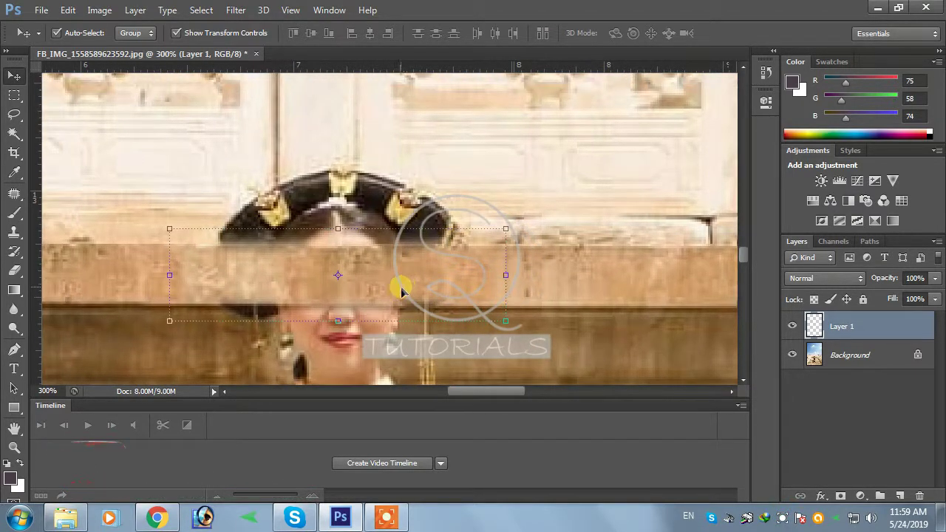
key(ctrl+e)
Copy a section of the white stone post above the headdress to a new layer and move it down over the headdress
key(space)
drag(373, 328, 419, 354)
key(m)
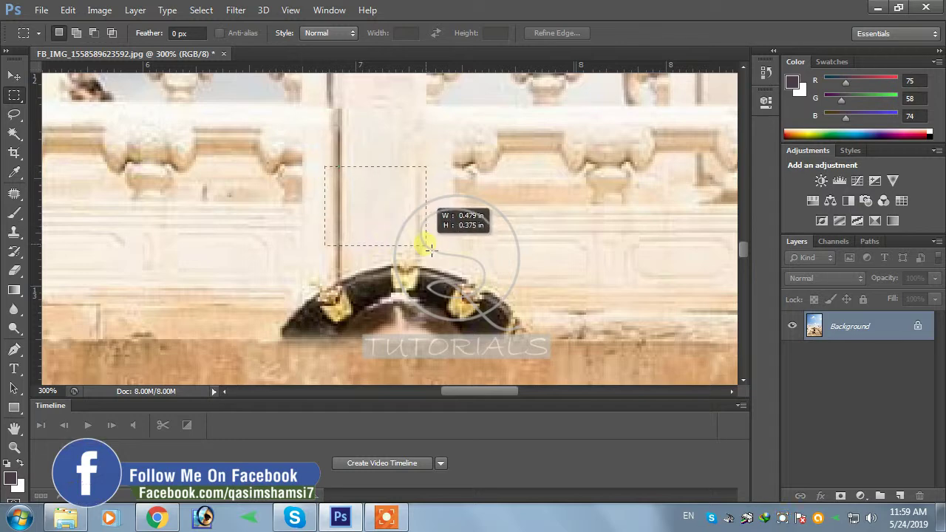
key(ctrl+j)
key(v)
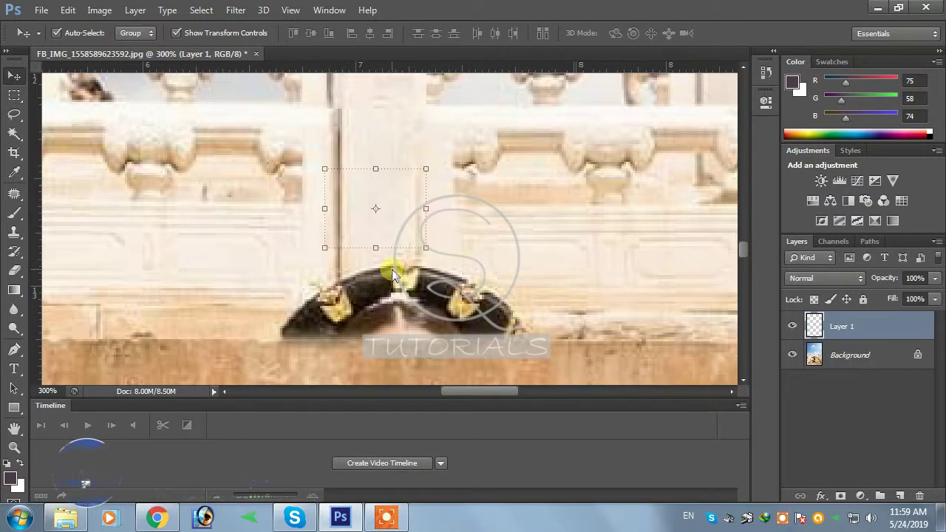
drag(392, 193, 393, 273)
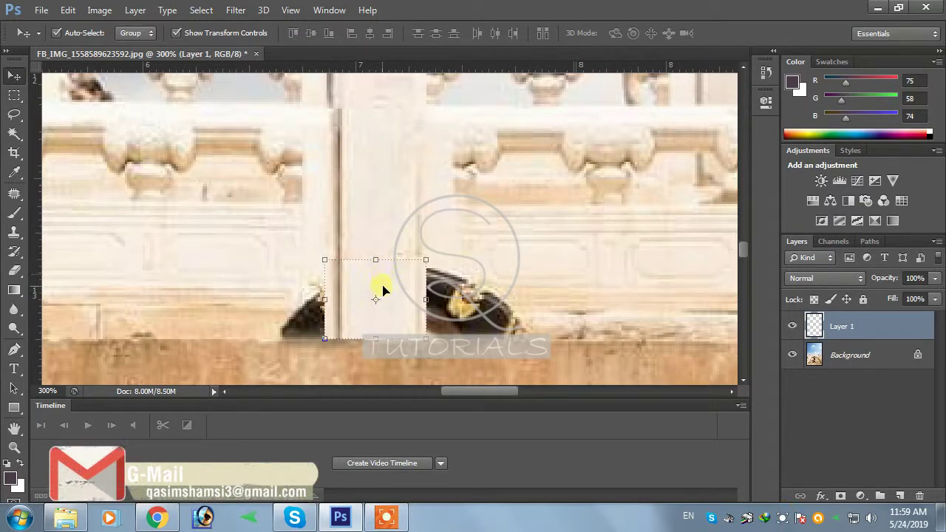
Darken the copied post section slightly with Curves to match the surrounding stone
key(ctrl+b)
key(Escape)
key(ctrl+m)
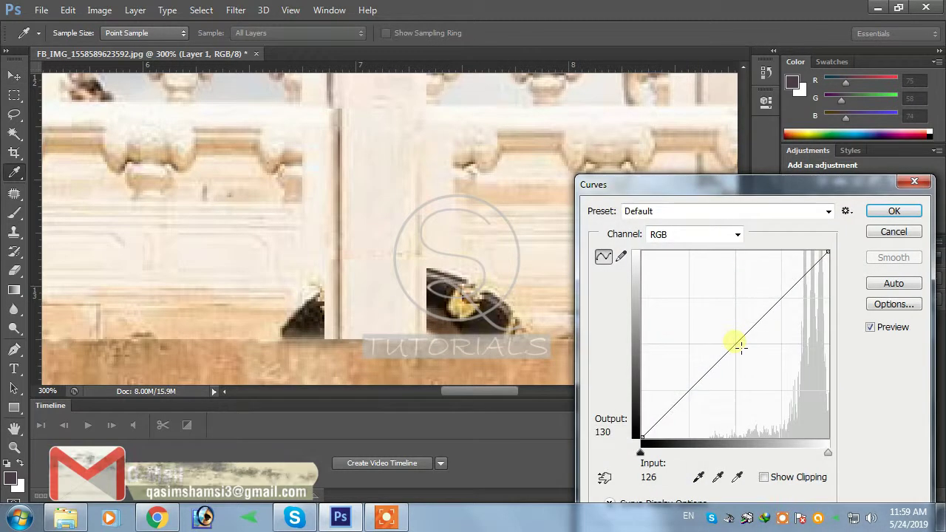
drag(732, 343, 741, 354)
key(Return)
Erase the post copy's overlapping edges with a size 7 eraser and merge it into the background
key(e)
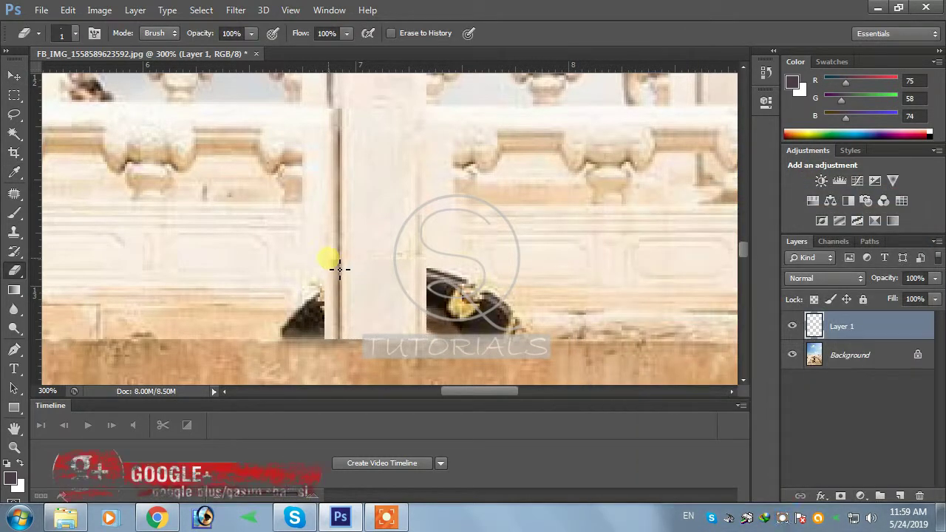
key(bracketright)
key(bracketright)
key(bracketright)
key(bracketright)
key(bracketright)
key(bracketright)
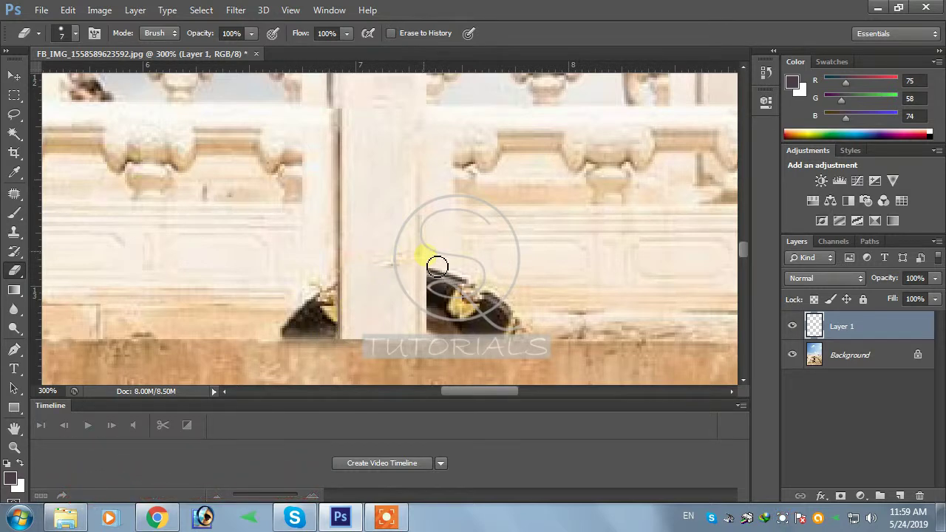
drag(376, 346, 425, 339)
key(ctrl+e)
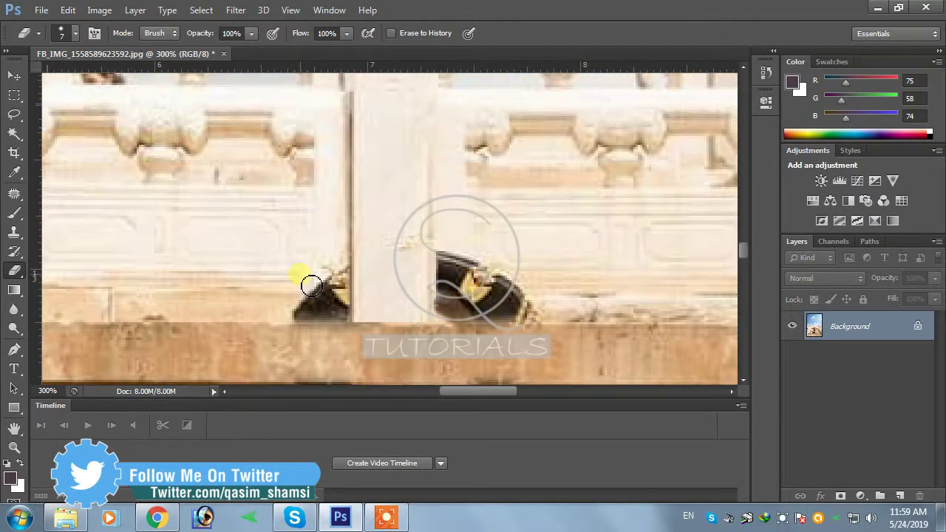
Cover the headdress remnant left of the post with a copied piece of the panel's base, skewed to fit, and merge it down
key(m)
drag(214, 268, 264, 298)
key(ctrl+j)
key(v)
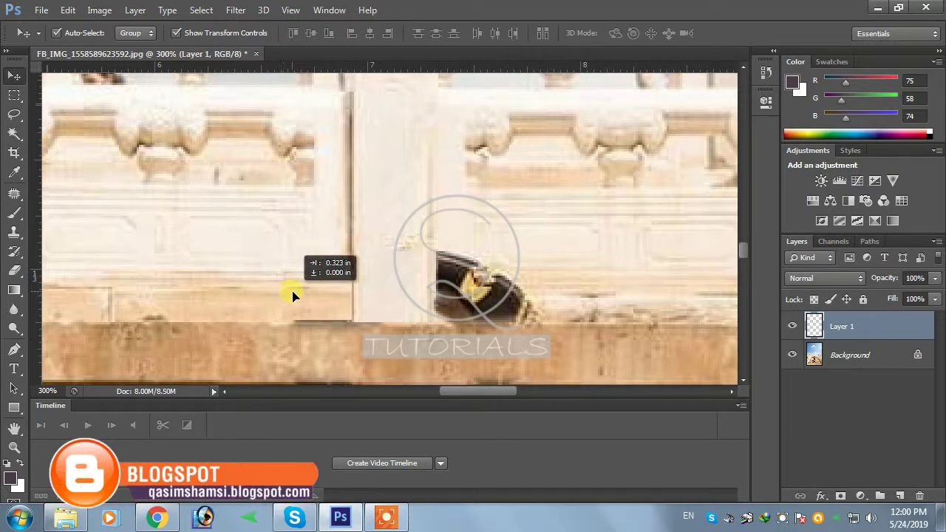
drag(352, 271, 351, 266)
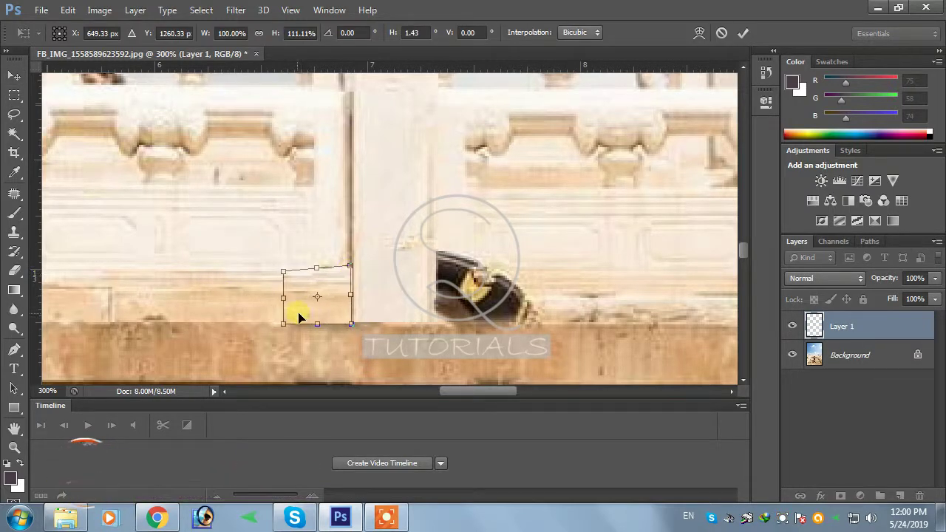
key(Return)
key(e)
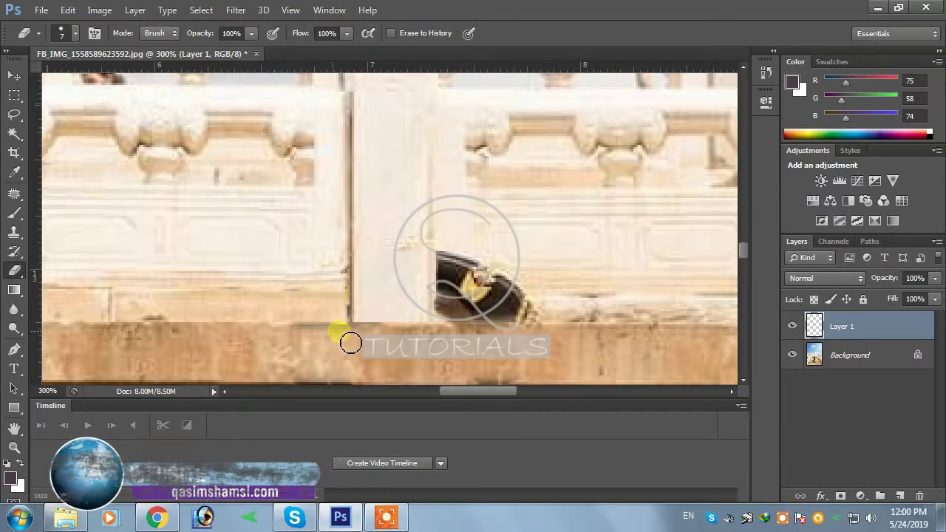
key(ctrl+e)
Copy the right half of the carved panel to a new layer, move it left over the headdress and flip it horizontally
drag(467, 336, 265, 316)
key(m)
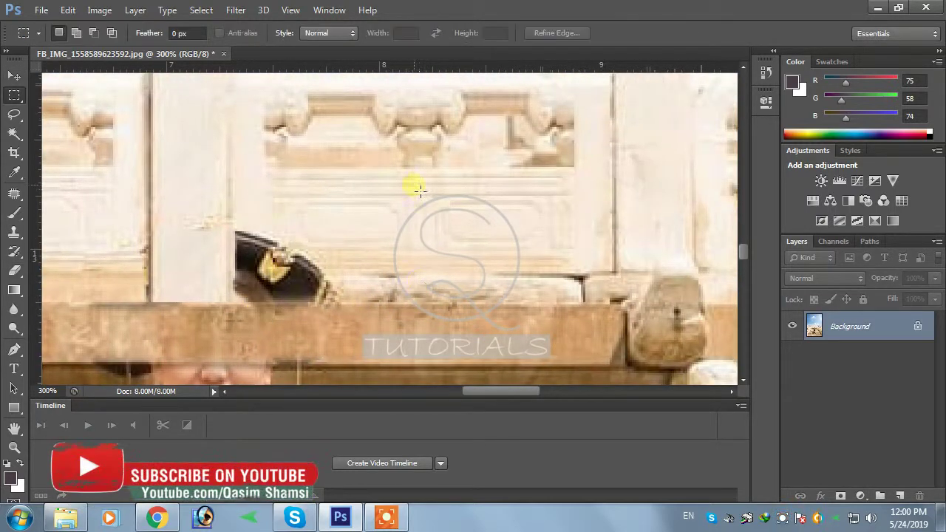
key(ctrl+j)
key(v)
drag(527, 264, 388, 257)
key(ctrl+t)
right_click(427, 257)
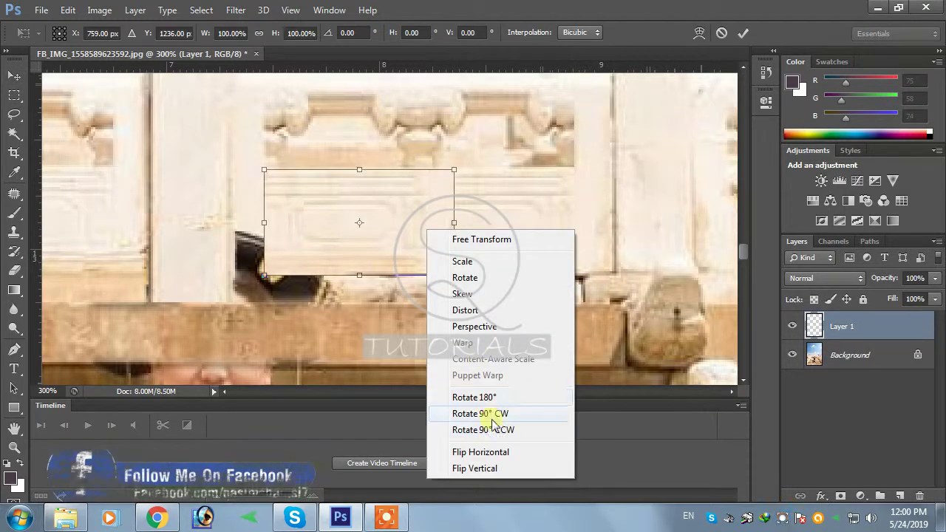
click(480, 454)
key(Return)
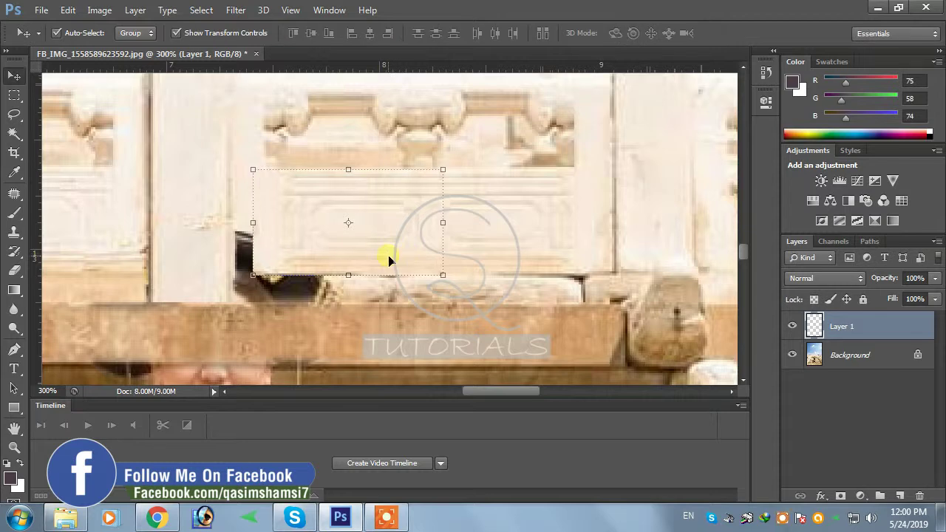
Erase the overlapping edges of the flipped panel copy and merge it into the background
key(e)
mouse_move(263, 238)
mouse_down()
mouse_move(247, 271)
mouse_move(401, 305)
mouse_move(525, 301)
mouse_up()
key(ctrl+e)
With the marquee feather set to 3 px, copy the rough stone strip below the panel leftward over the headdress remnant and merge it
key(m)
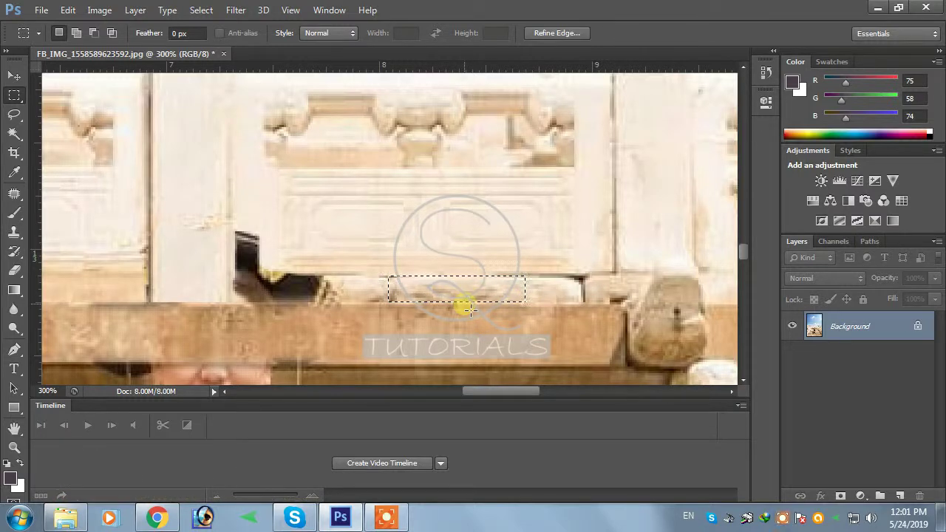
click(460, 294)
click(159, 37)
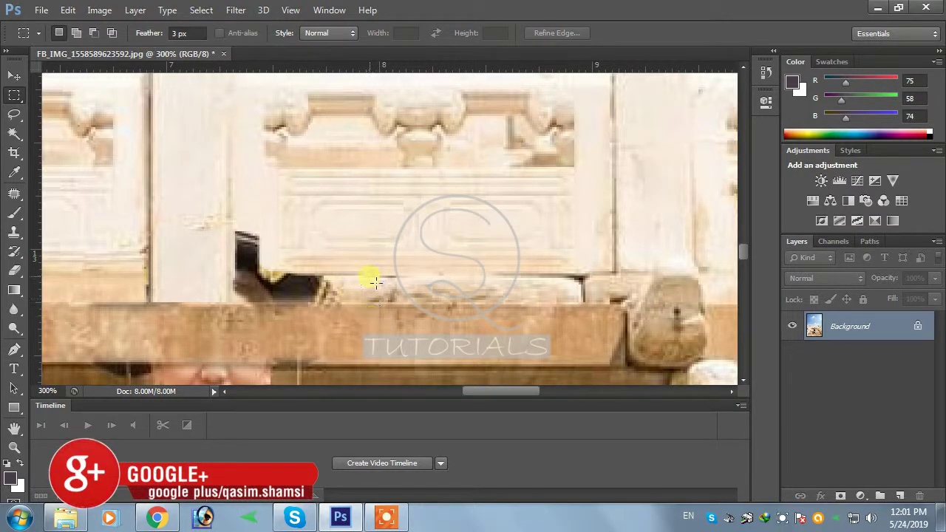
key(ctrl+j)
drag(440, 305, 297, 296)
key(ctrl+e)
Copy the plain stone between the post and the carved panel, move it down over the dark headdress remnant and merge it
drag(367, 229, 395, 306)
key(m)
drag(257, 210, 286, 276)
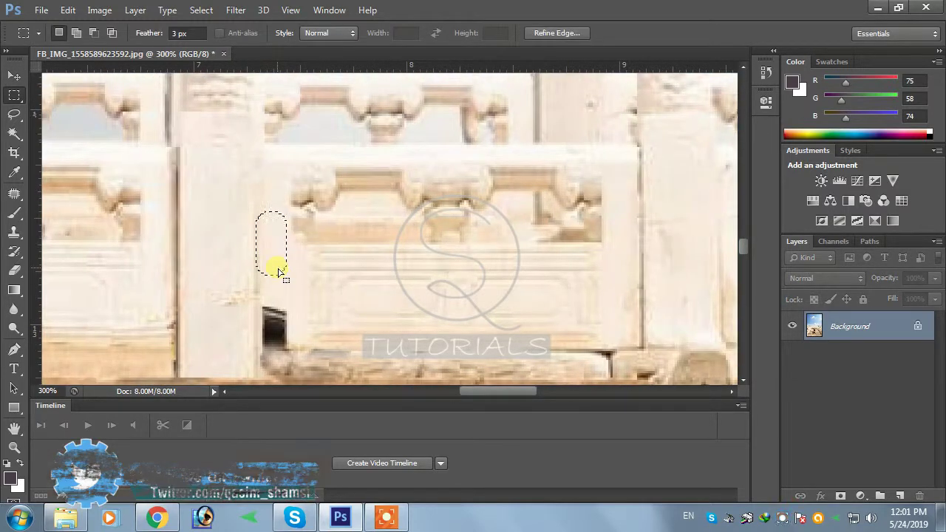
key(ctrl+j)
key(v)
key(shift+Down)
key(shift+Down)
key(Up)
key(Up)
key(Up)
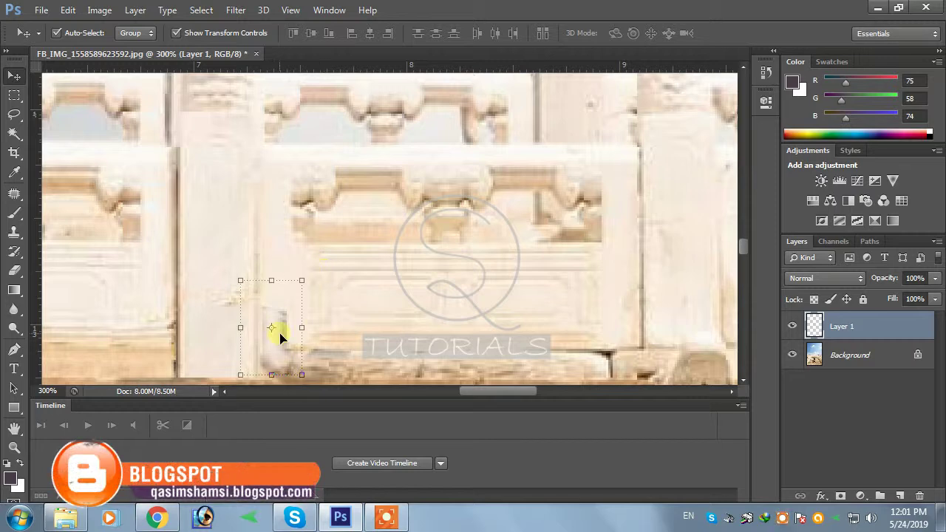
key(ctrl+e)
Set the marquee feather to 1.5 px, copy another plain stone patch down over the leftover dark spot and merge it
text(m)
text(1.5)
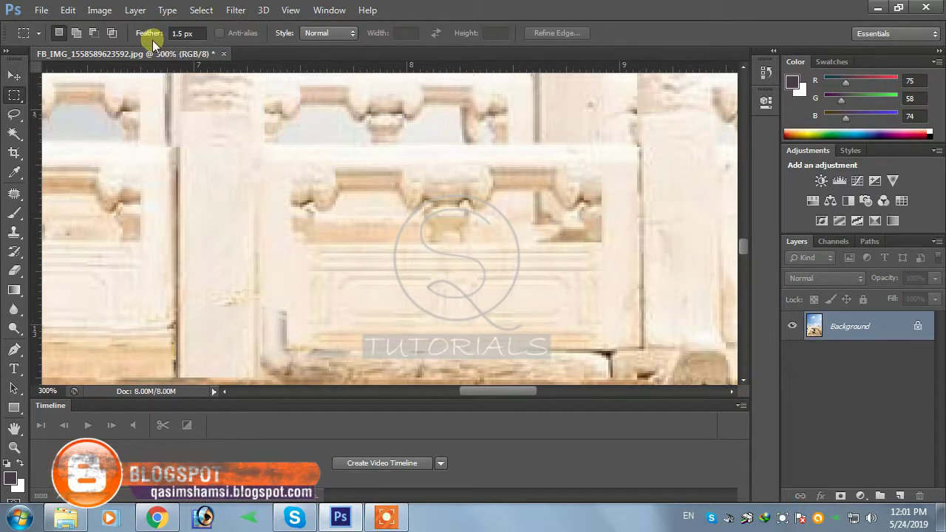
key(ctrl+j)
key(v)
drag(263, 274, 266, 358)
key(ctrl+e)
Examine the retouched balustrade and ledge around the woman's head, close up and in the wider image
drag(361, 379, 405, 287)
drag(297, 323, 475, 380)
scroll(391, 329, down, 7)
key(ctrl+plus)
key(ctrl+plus)
key(ctrl+plus)
key(ctrl+plus)
drag(439, 338, 448, 266)
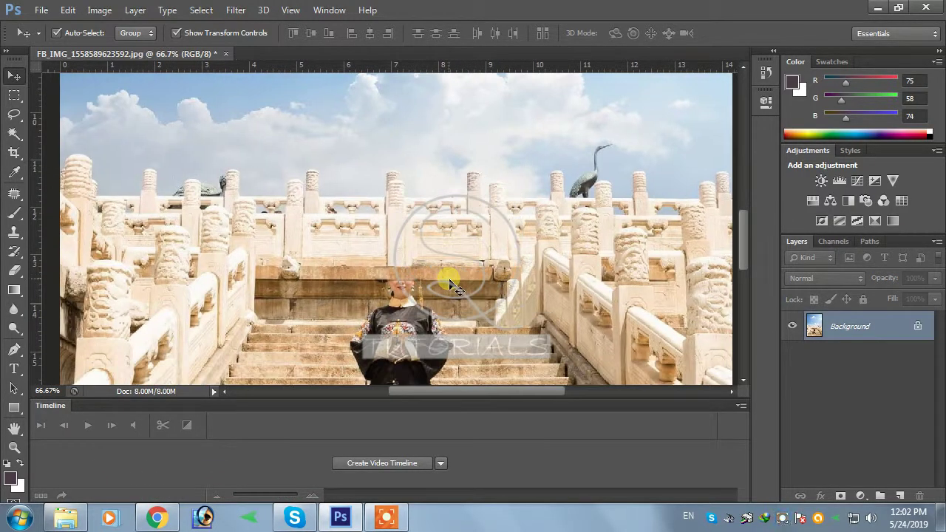
Save the image as a JPEG named 02
key(ctrl+s)
click(465, 157)
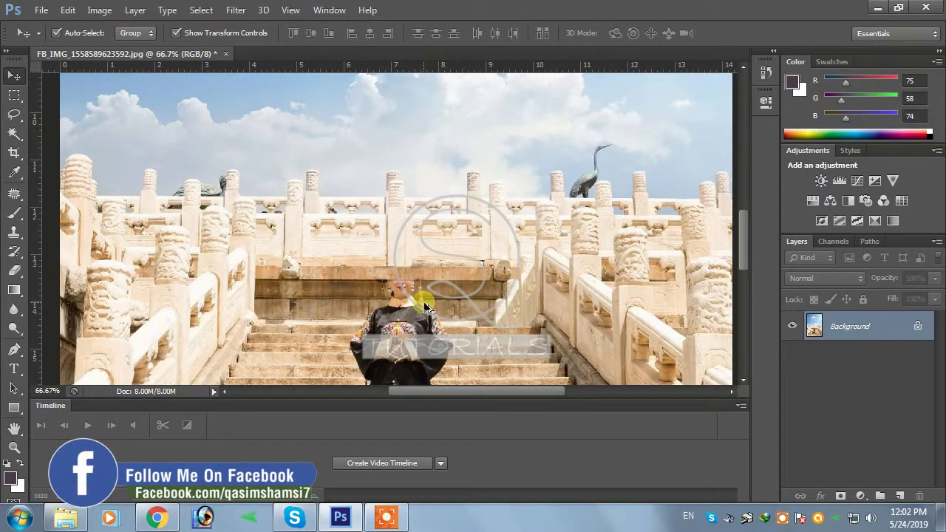
key(ctrl+shift+s)
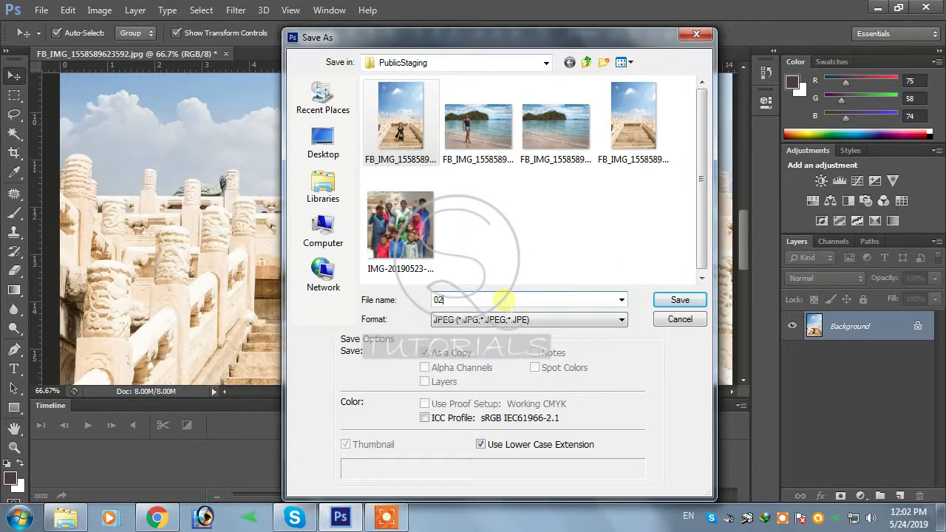
text(02)
key(Return)
key(Return)
Copy a section of the dark stone band left of the woman to a new layer and move it right over her lower face
key(ctrl+plus)
key(ctrl+plus)
key(ctrl+plus)
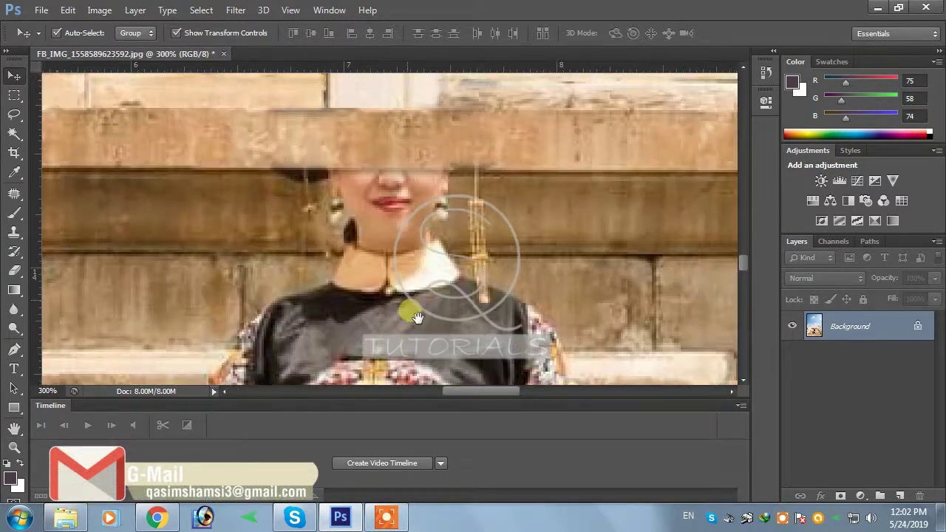
drag(418, 316, 546, 336)
key(m)
drag(215, 191, 388, 275)
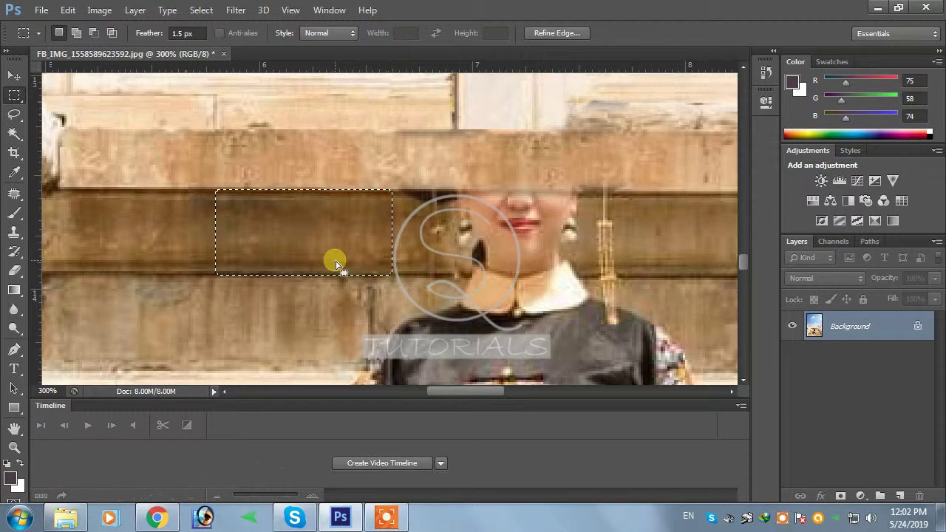
key(ctrl+j)
key(v)
key(shift+Right)
key(shift+Right)
key(shift+Right)
key(shift+Right)
key(shift+Right)
key(shift+Right)
key(shift+Right)
key(shift+Right)
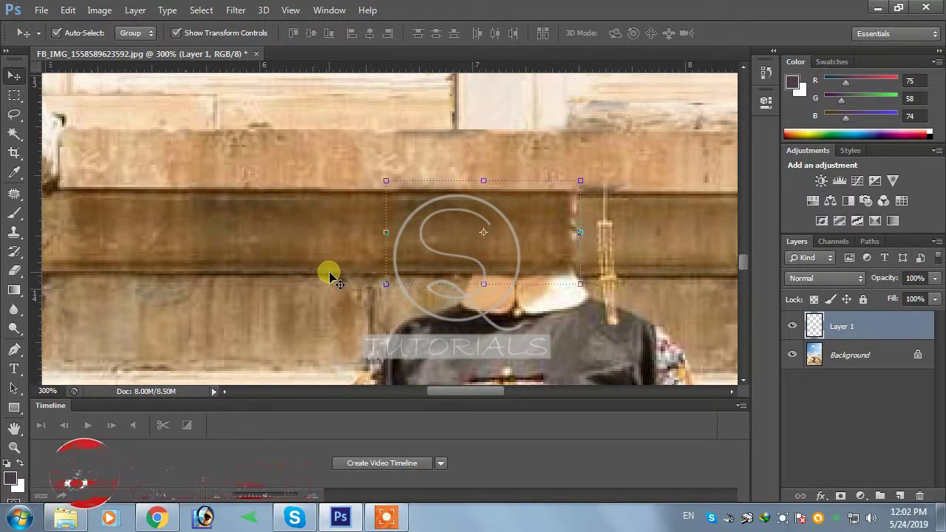
Stretch the dark band copy to the right so it covers the hanging hair ornament
drag(580, 232, 696, 233)
key(Return)
key(e)
drag(642, 329, 528, 259)
key(ctrl+e)
key(ctrl+z)
Select the right end of the band copy, brighten it with Curves from input 120 to output 137, deselect and merge it down
key(m)
key(ctrl+m)
drag(729, 343, 730, 335)
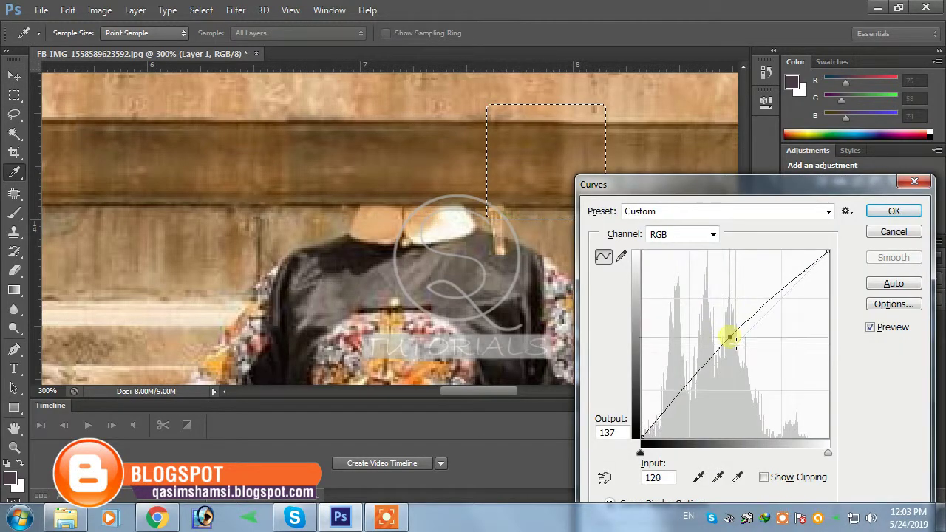
key(Return)
key(ctrl+d)
key(ctrl+e)
Copy the stone block row below the dark band to a new layer and move it right over the woman's collar and chest
drag(534, 316, 426, 252)
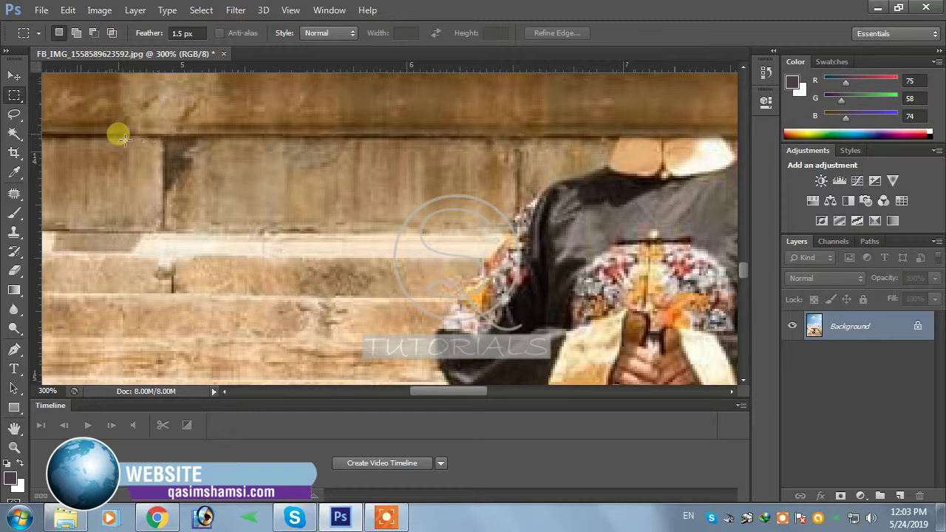
drag(381, 240, 378, 236)
key(ctrl+j)
key(v)
mouse_move(258, 226)
mouse_down()
mouse_move(426, 227)
mouse_move(353, 208)
mouse_up()
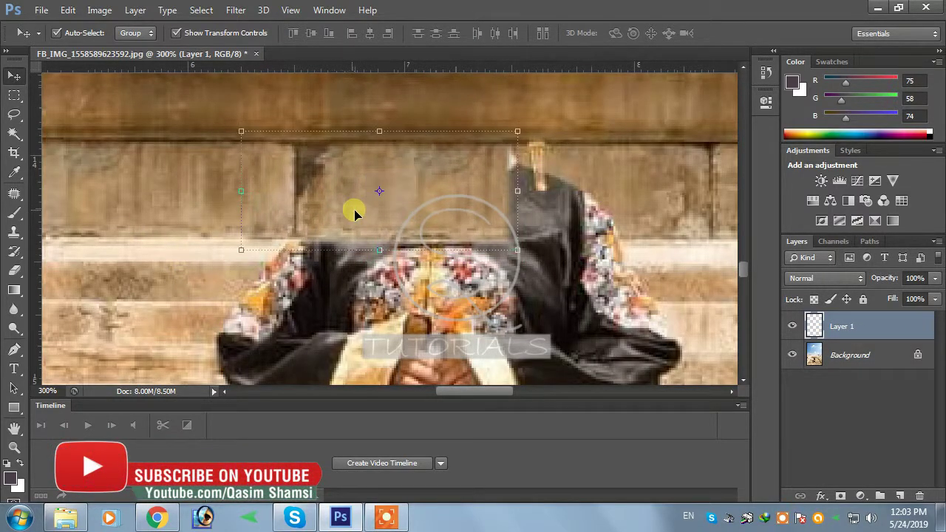
Clone clean stone over the dark patch beside the block copy's joint and erase the copy's hard left edge
key(s)
alt+click(359, 185)
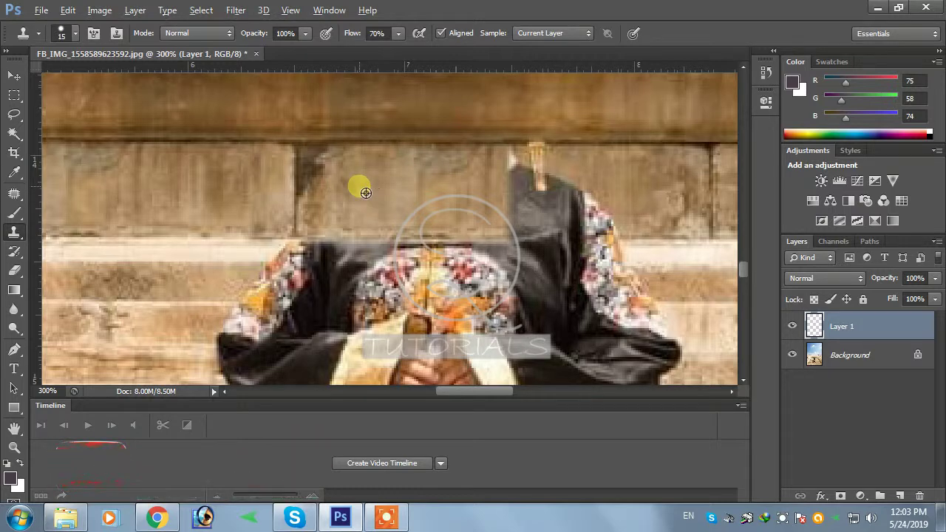
drag(338, 206, 391, 222)
key(e)
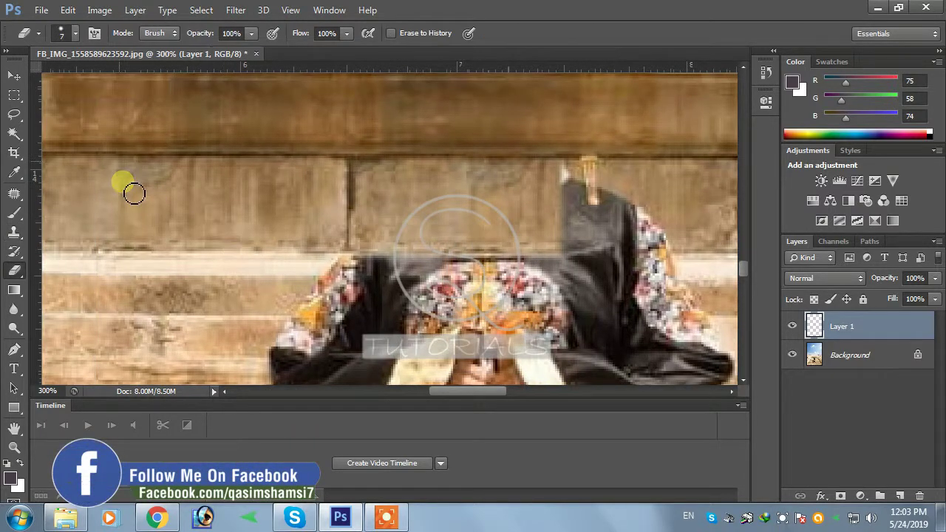
mouse_move(273, 185)
mouse_down()
mouse_move(301, 227)
mouse_move(309, 295)
mouse_up()
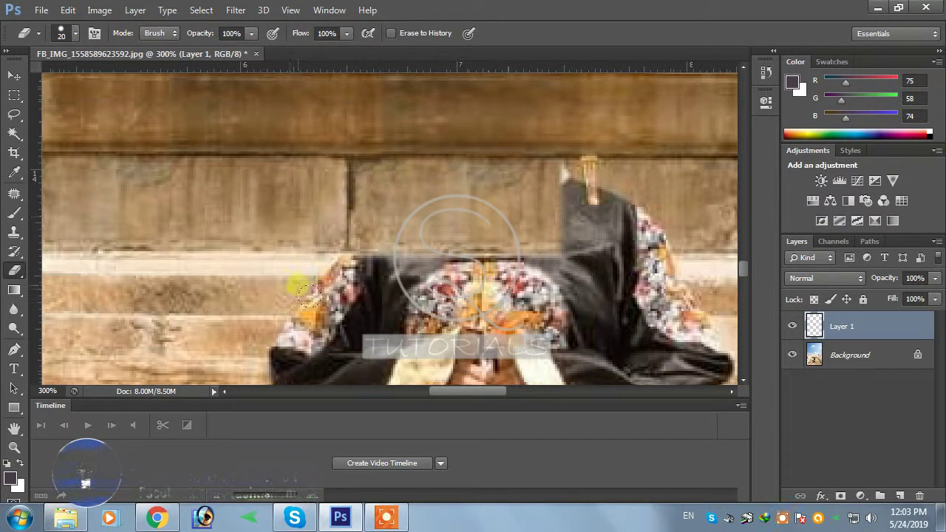
key(ctrl+e)
drag(581, 275, 332, 282)
key(ctrl+z)
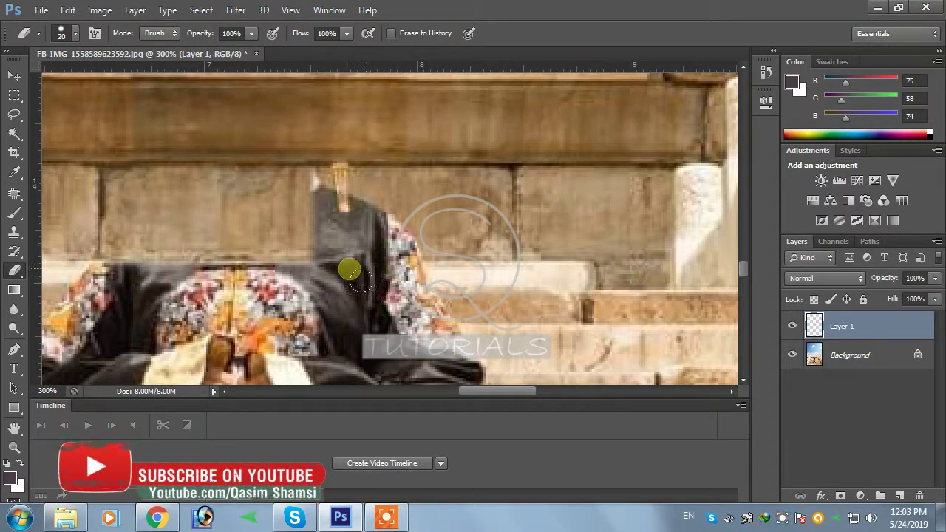
Duplicate the block row copy to the right over the remaining shoulder, flip it horizontally and merge it into the background
key(v)
click(323, 213)
key(Escape)
drag(297, 212, 493, 220)
key(ctrl+t)
right_click(308, 214)
click(360, 426)
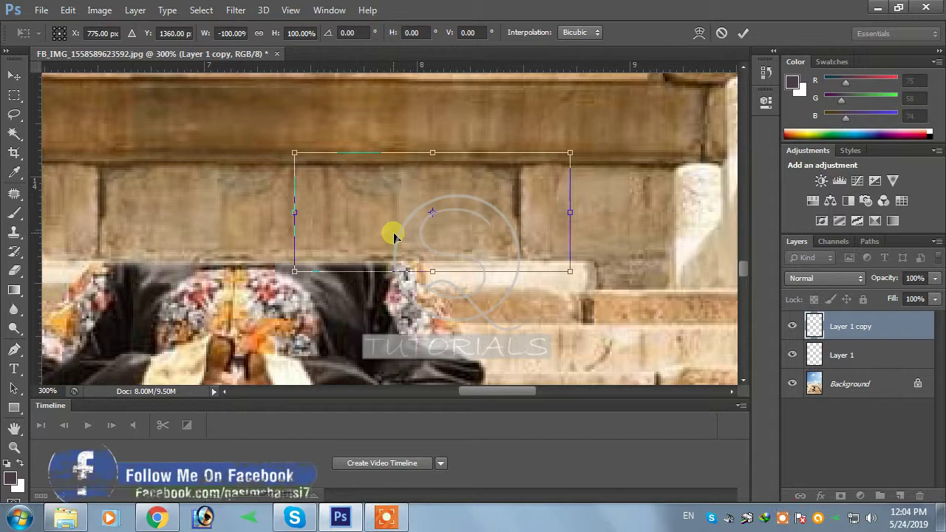
key(Return)
key(ctrl+e)
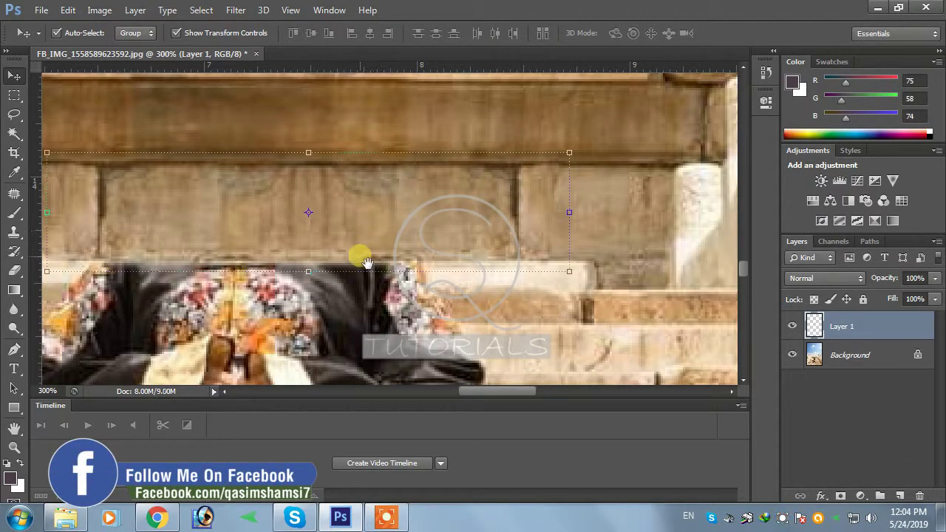
key(ctrl+e)
Copy the pale ledge and the step below it left of the woman to a new layer and place it across her shoulders
key(ctrl+0)
scroll(446, 264, up, 3)
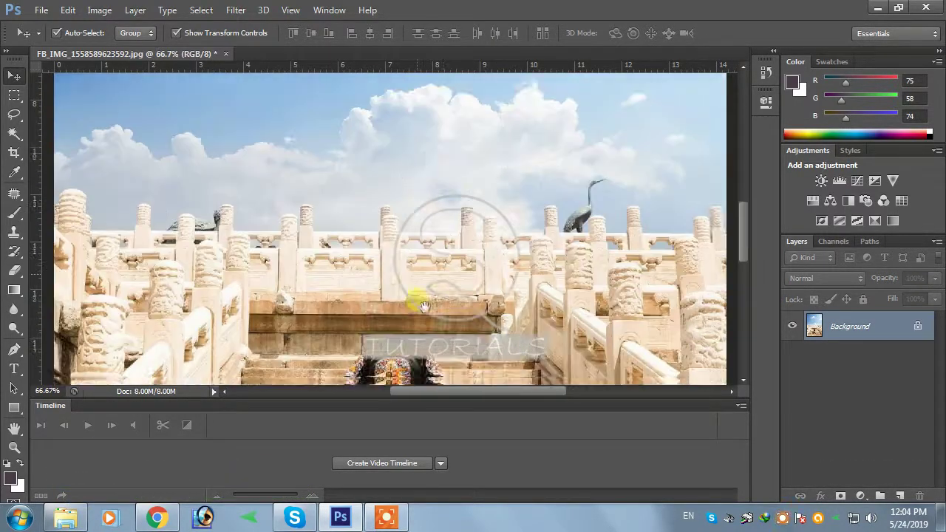
drag(424, 369, 412, 226)
scroll(416, 230, up, 2)
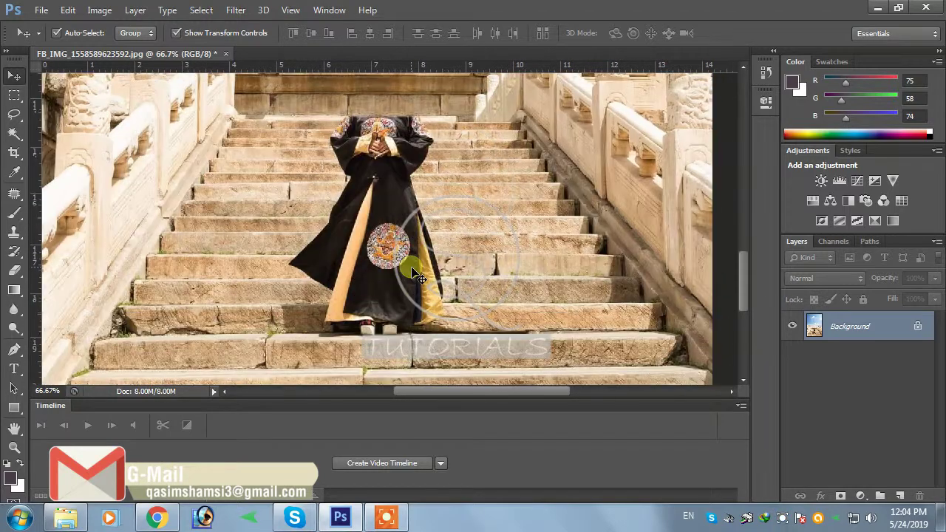
key(m)
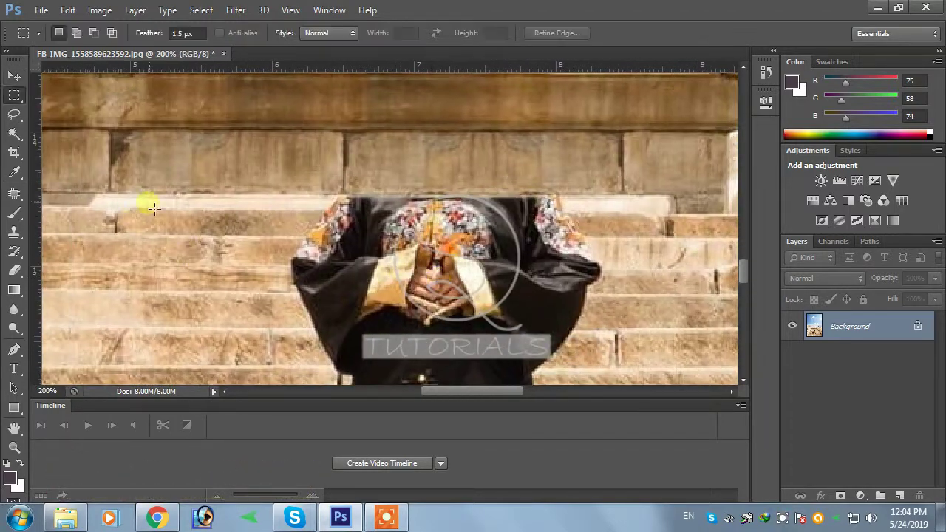
mouse_move(157, 188)
mouse_down()
mouse_move(306, 241)
mouse_move(371, 216)
mouse_move(506, 220)
mouse_move(487, 221)
mouse_up()
key(ctrl+j)
key(ctrl+t)
key(Escape)
key(e)
key(v)
Shift the ledge copy's midtones with Color Balance to -18 on cyan-red and -9 on magenta-green
key(ctrl+b)
drag(629, 141, 723, 297)
drag(690, 350, 671, 373)
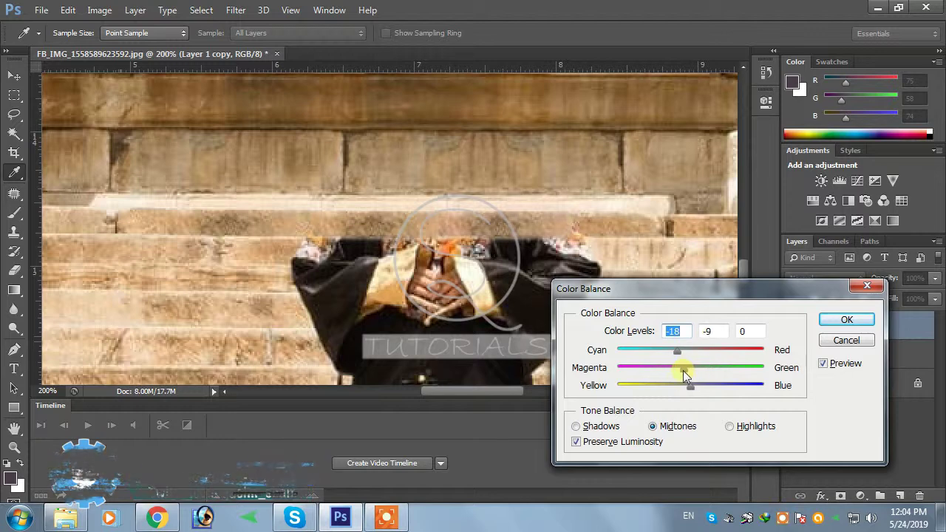
key(Return)
Extend the ledge copy farther right along the step and merge all its layers into the background
drag(473, 228, 567, 229)
key(ctrl+e)
key(ctrl+e)
key(ctrl+e)
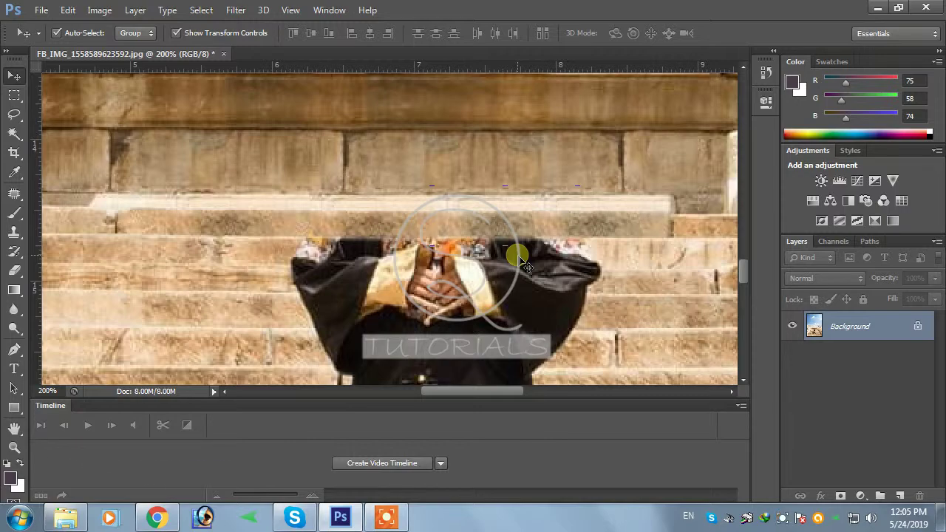
Copy the next two step rows left of the woman to a new layer and move them right over her upper sleeve, aligned with the steps
drag(434, 301, 459, 258)
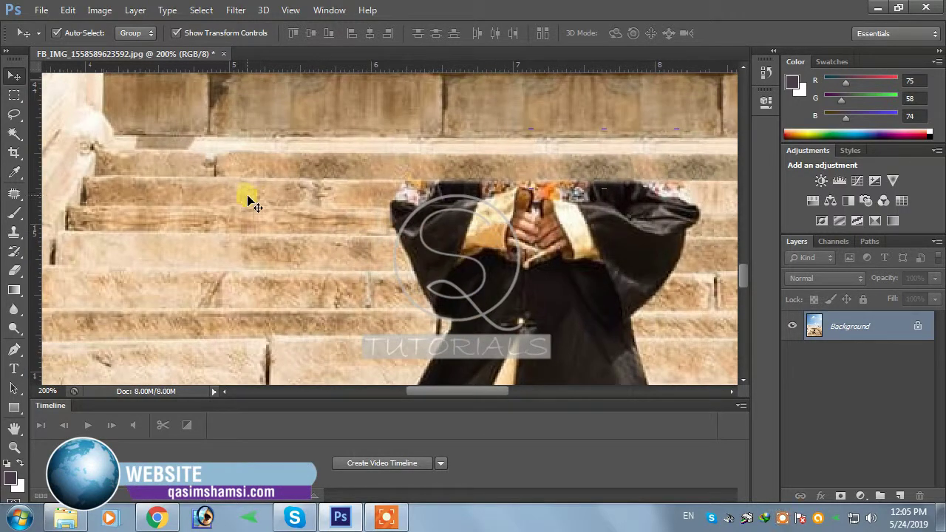
key(m)
drag(225, 177, 371, 237)
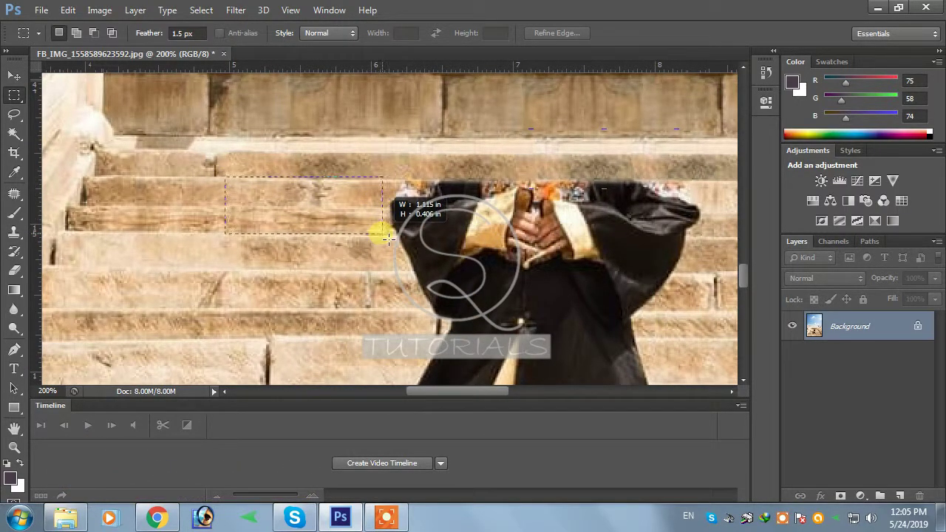
key(ctrl+j)
key(v)
key(shift+Right)
key(shift+Right)
key(shift+Right)
key(shift+Right)
key(shift+Right)
key(shift+Right)
key(shift+Right)
key(shift+Right)
key(shift+Right)
key(shift+Right)
key(shift+Right)
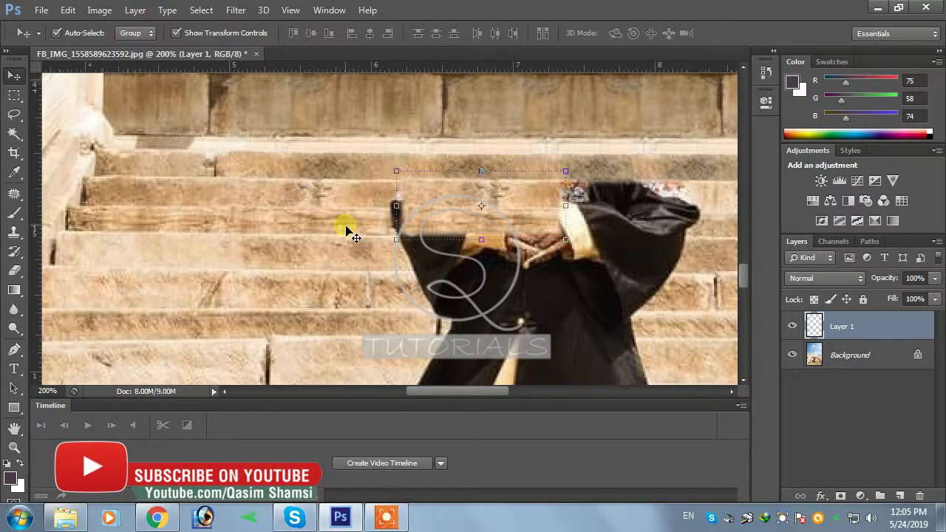
drag(382, 171, 380, 175)
key(Return)
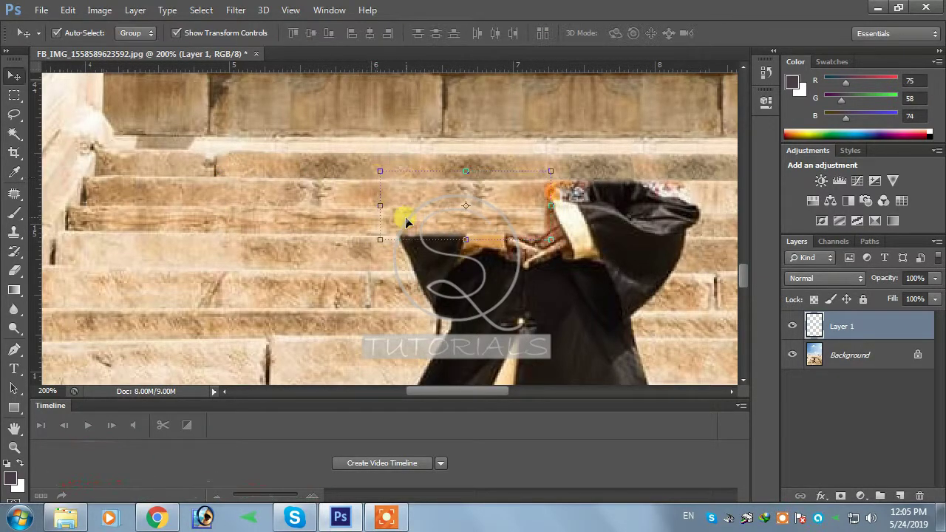
Duplicate the two-row copy to the right over the other sleeve, adjust its size to fit and merge the visible layers
drag(489, 270, 251, 287)
key(ctrl+t)
key(Return)
drag(265, 233, 418, 236)
key(ctrl+t)
drag(458, 266, 469, 259)
key(Return)
key(ctrl+shift+e)
Save the edited photo with its current JPEG options
mouse_move(379, 302)
mouse_down()
mouse_move(448, 267)
mouse_move(448, 289)
mouse_move(375, 300)
mouse_up()
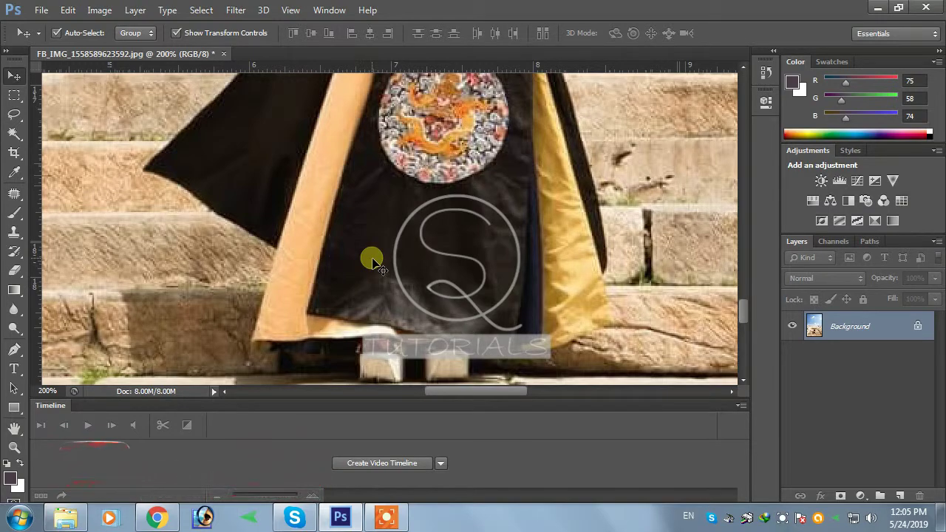
drag(482, 144, 475, 278)
drag(467, 110, 449, 272)
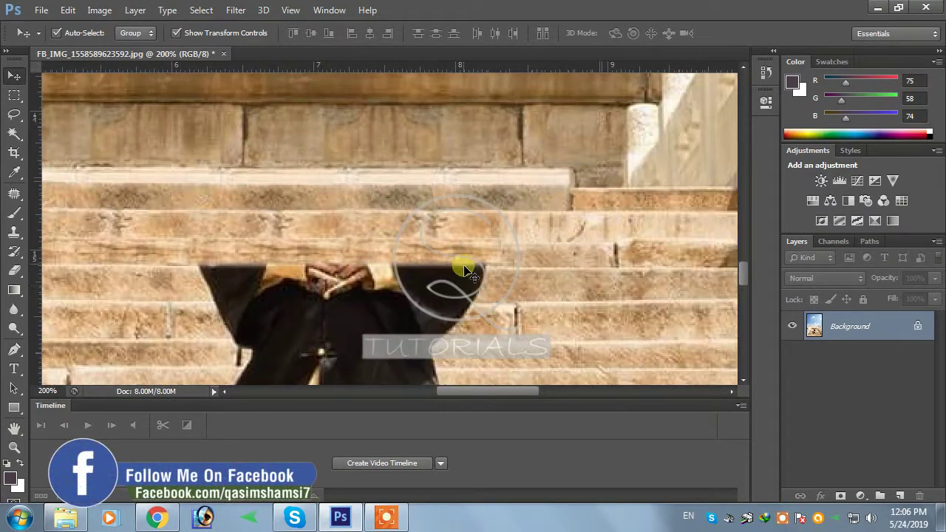
scroll(457, 270, down, 4)
scroll(467, 268, up, 2)
key(ctrl+s)
key(Return)
Copy the step row beside her forearms to a new layer, repeat it rightward across both sleeves and hands, and merge the copies down
scroll(405, 260, up, 2)
drag(405, 260, 411, 309)
key(m)
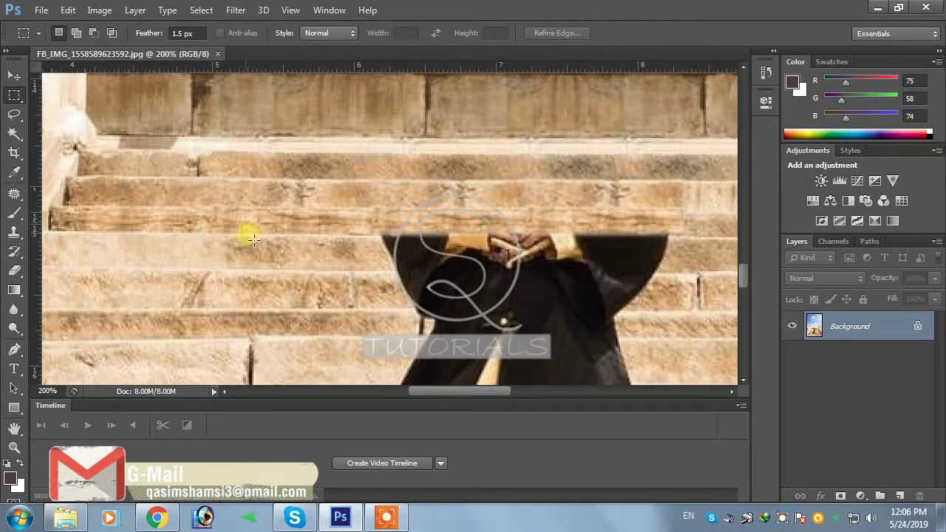
key(ctrl+j)
key(v)
drag(379, 274, 356, 284)
drag(331, 278, 487, 279)
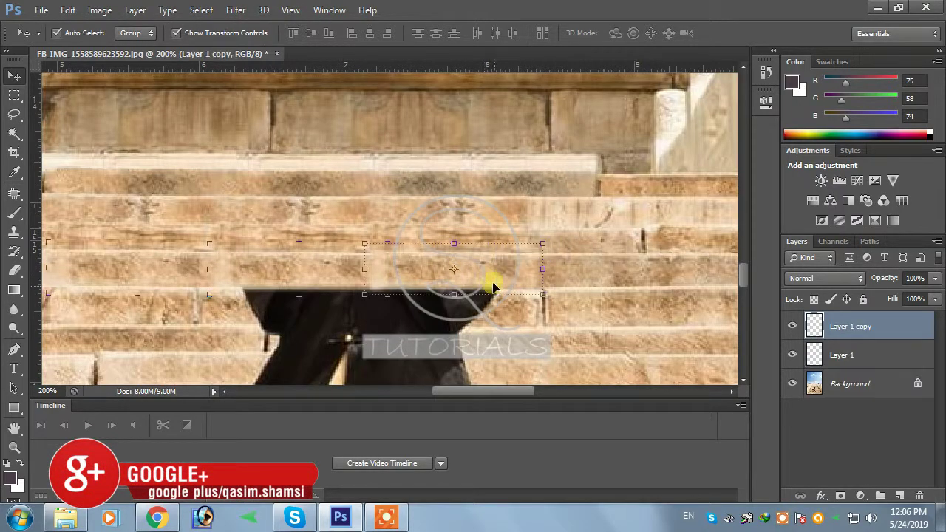
key(ctrl+e)
key(ctrl+e)
Copy the next two step rows left of her waist, place and stretch the copy across the robe, and merge it into the background
drag(385, 359, 588, 285)
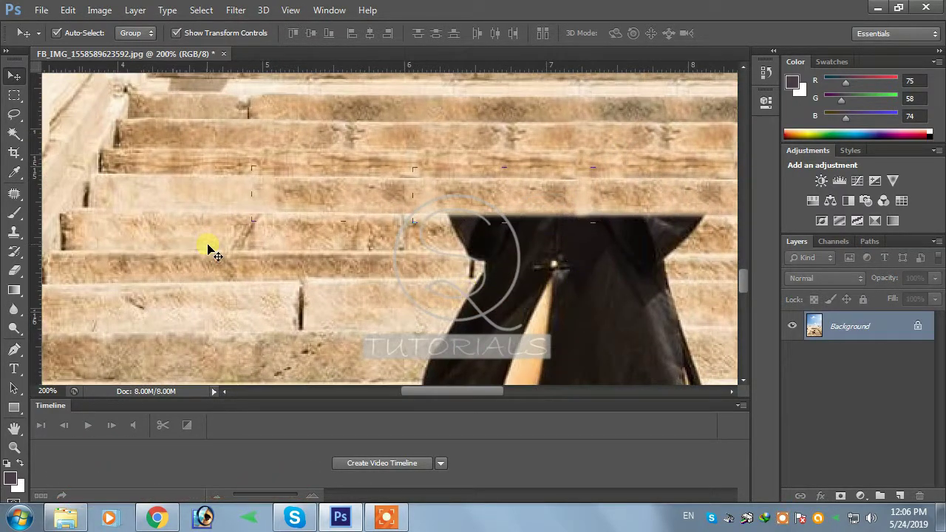
key(m)
drag(195, 215, 377, 258)
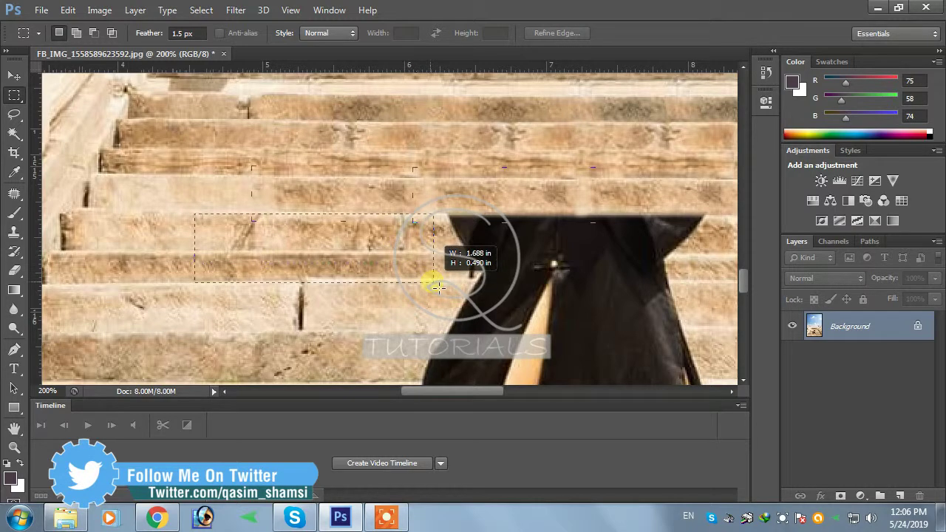
key(ctrl+j)
key(v)
drag(451, 309, 235, 324)
drag(172, 279, 416, 277)
drag(467, 264, 501, 257)
key(Return)
key(ctrl+e)
Copy a section of two step rows right of the skirt, about 1.70 by 0.71 inches, to a new layer
drag(311, 381, 286, 303)
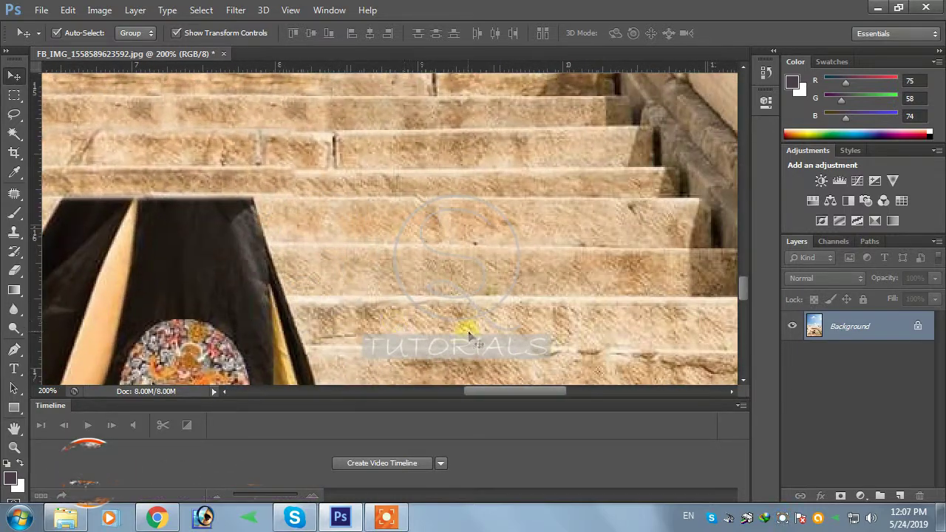
key(m)
drag(555, 201, 316, 299)
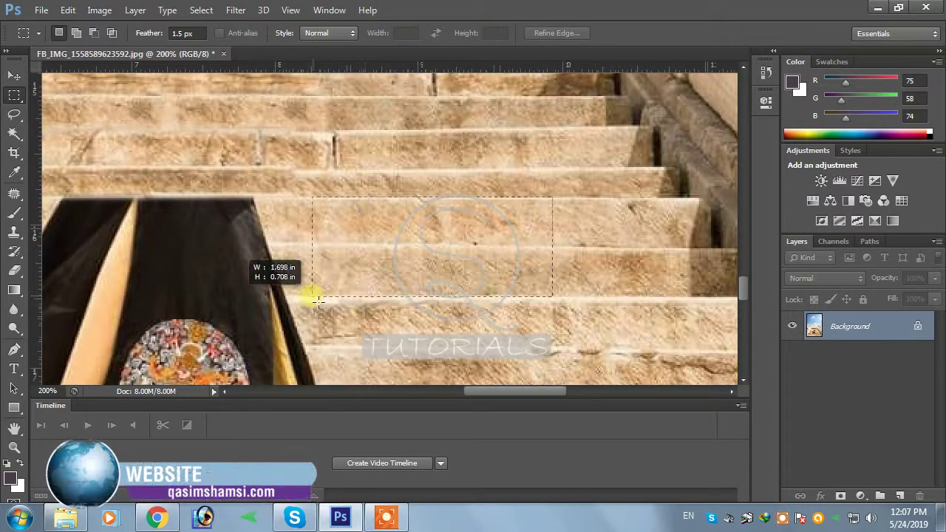
key(ctrl+j)
key(v)
drag(405, 344, 271, 342)
drag(275, 304, 612, 302)
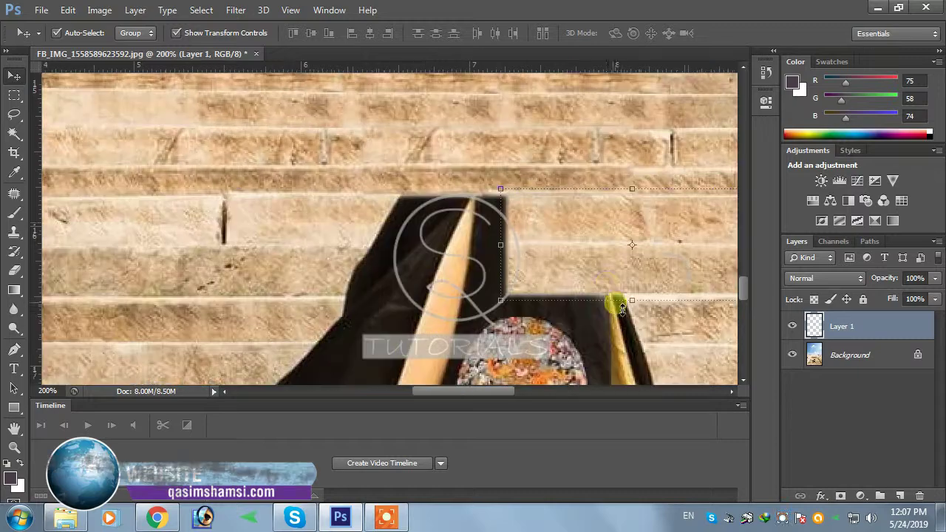
Move the two-row copy left across the upper skirt, widen it to about 119% and merge it down
key(shift+Left)
key(shift+Left)
key(shift+Left)
key(shift+Left)
key(shift+Left)
key(shift+Left)
key(shift+Left)
key(shift+Left)
key(shift+Left)
key(shift+Left)
key(shift+Left)
key(shift+Left)
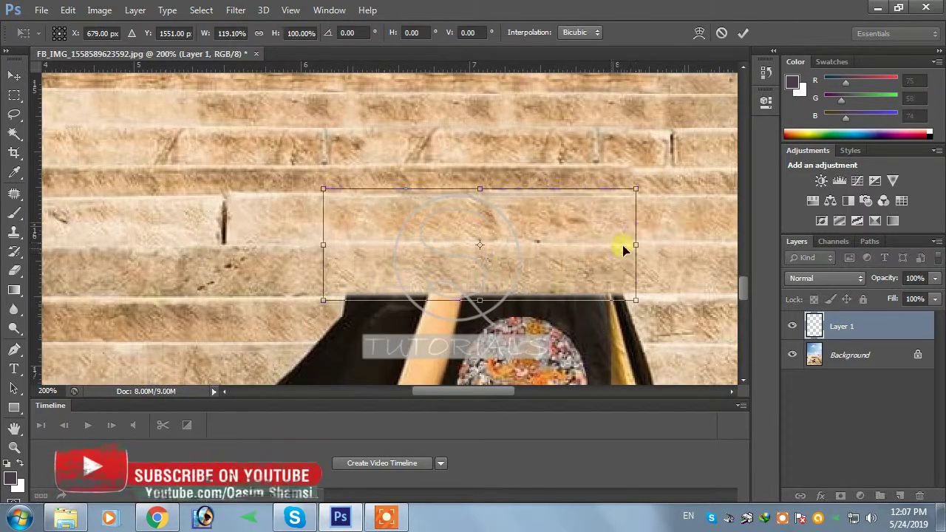
drag(484, 337, 453, 282)
drag(494, 375, 501, 284)
key(ctrl+e)
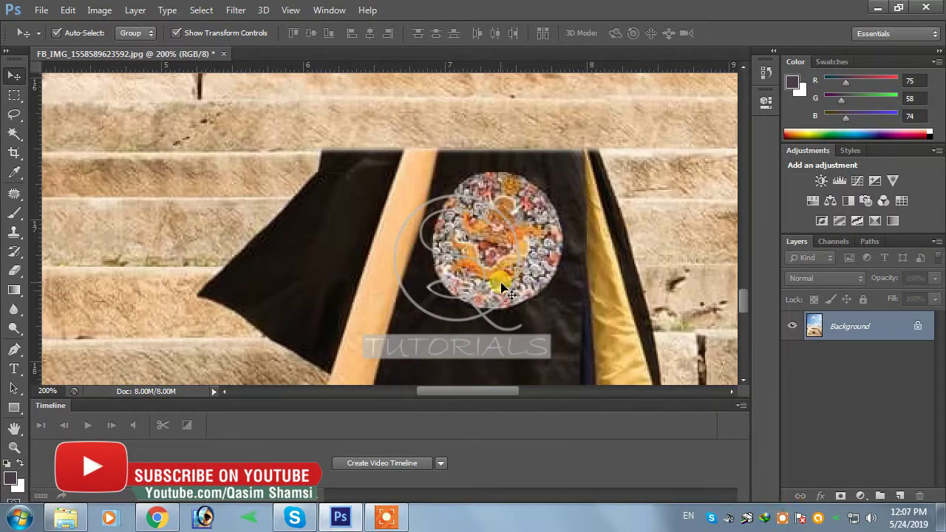
Outline a slanted section of three step rows left of the skirt with the Pen tool, copy it to a new layer and move it right over the skirt
drag(363, 271, 488, 281)
drag(315, 281, 453, 255)
key(p)
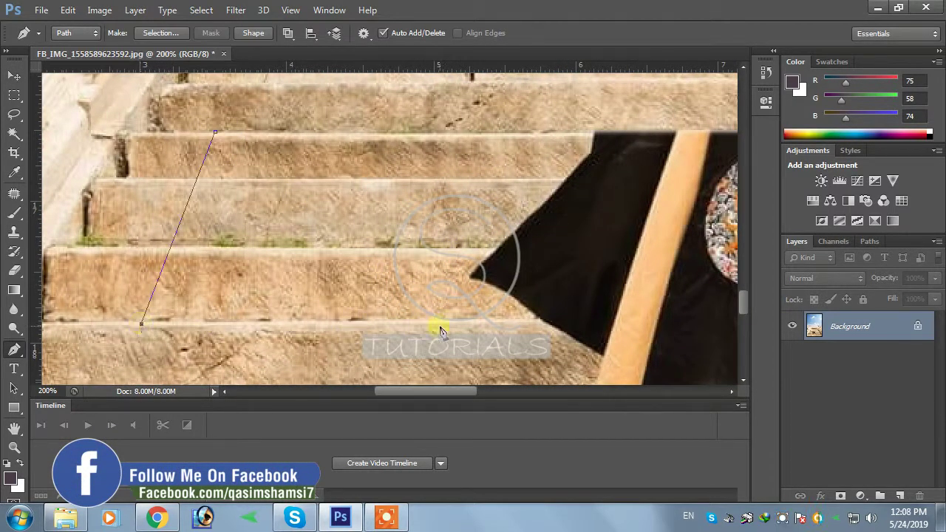
click(487, 132)
key(ctrl+j)
key(v)
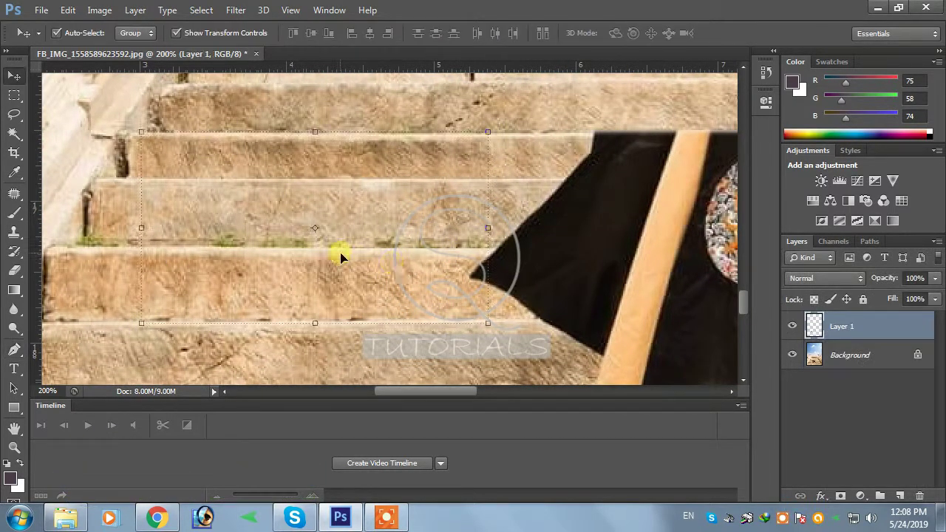
drag(340, 256, 511, 259)
scroll(512, 259, right, 5)
drag(265, 261, 361, 263)
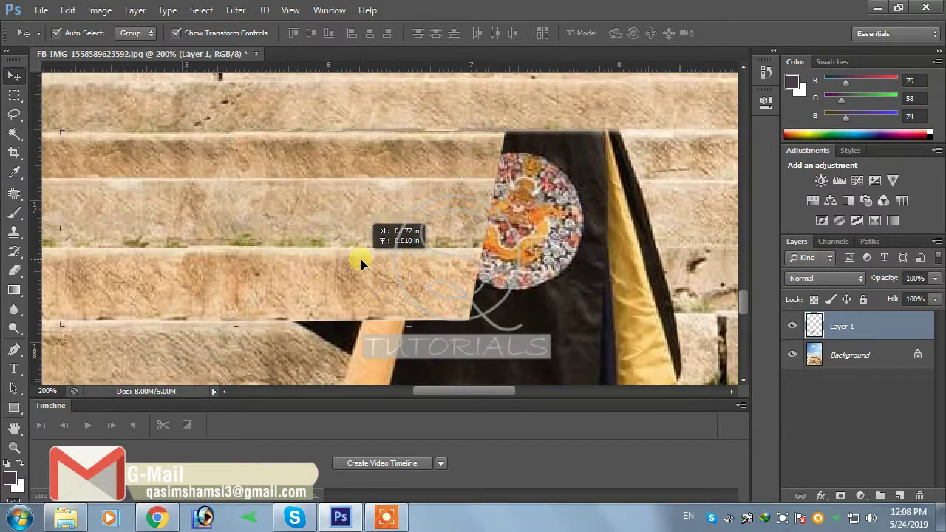
Narrow the three-row copy to about 97% width and skew its upper right corner to follow the step lines
key(e)
scroll(244, 281, right, 4)
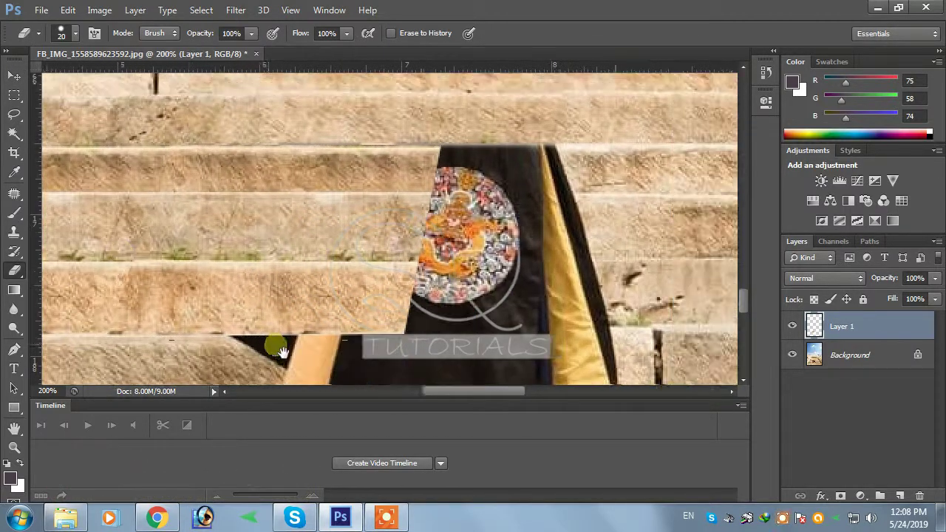
key(v)
key(ctrl+t)
mouse_move(430, 241)
mouse_down()
mouse_move(742, 237)
mouse_move(400, 255)
mouse_up()
drag(395, 146, 404, 143)
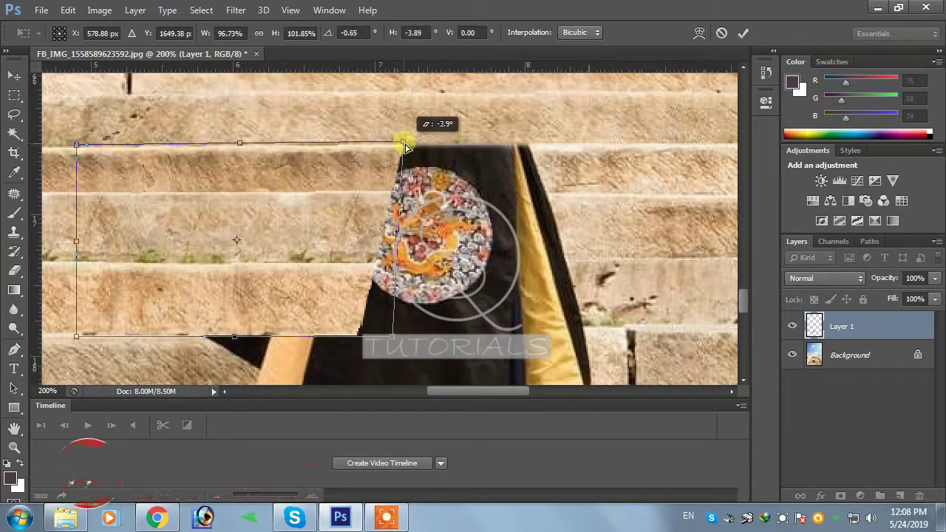
key(Return)
Duplicate the three-row copy to the right over the rest of the skirt and nudge it slightly left into alignment
drag(288, 256, 495, 273)
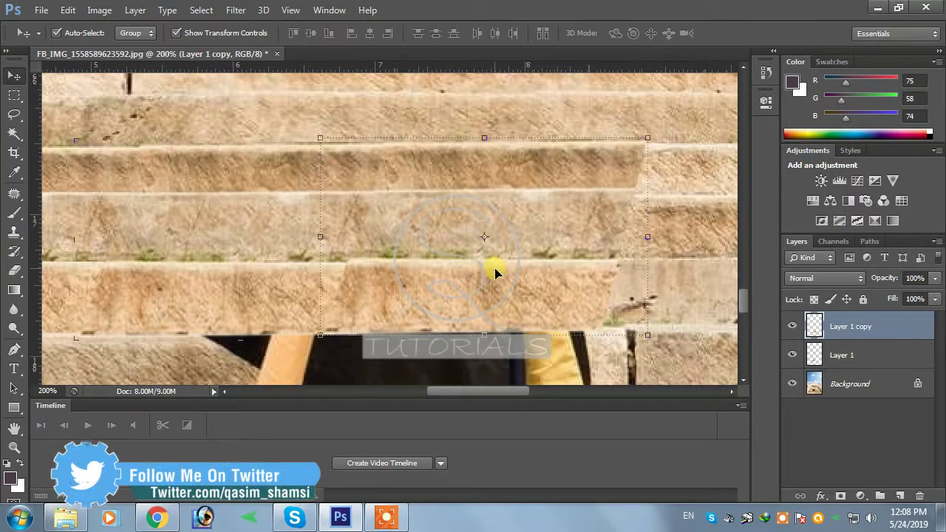
key(Left)
key(Left)
key(Left)
key(Left)
Erase the copy's hard right edge to blend it with the original steps and merge the copies into the background
key(e)
drag(433, 316, 362, 317)
drag(483, 303, 394, 313)
key(ctrl+e)
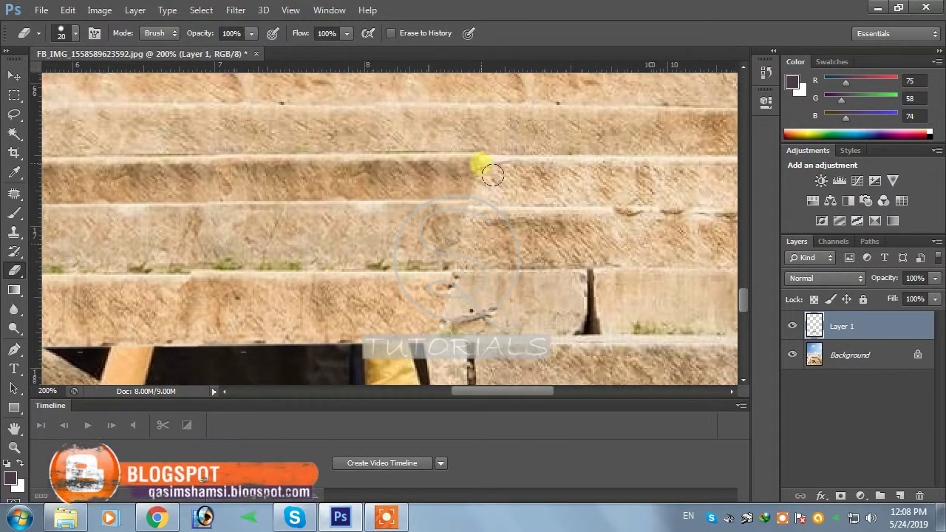
drag(492, 173, 482, 258)
drag(456, 346, 417, 364)
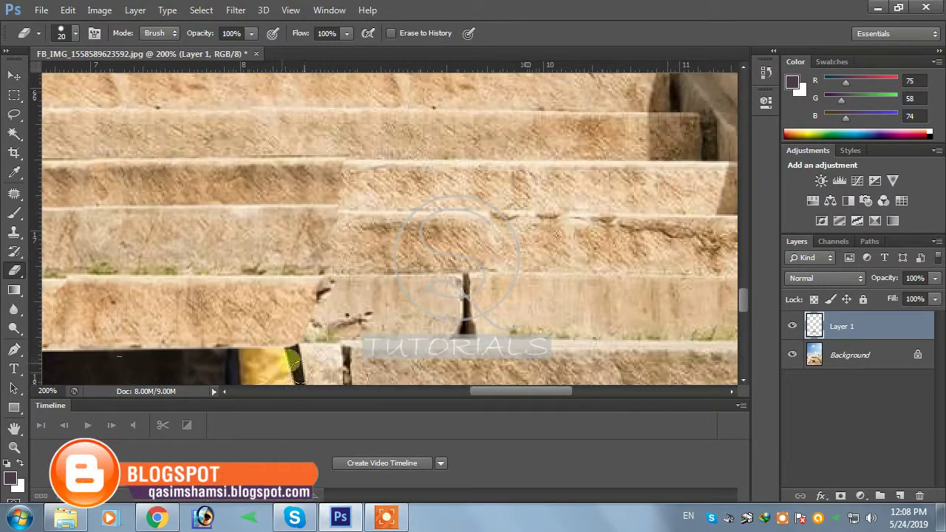
drag(266, 364, 503, 252)
key(ctrl+e)
Outline a slanted section of the two step rows left of the skirt's hem, copy it to a new layer and move it right over the hem
key(ctrl+0)
key(ctrl+plus)
key(ctrl+plus)
key(ctrl+plus)
drag(517, 330, 517, 288)
key(ctrl+plus)
key(ctrl+plus)
key(ctrl+plus)
drag(389, 318, 593, 285)
key(p)
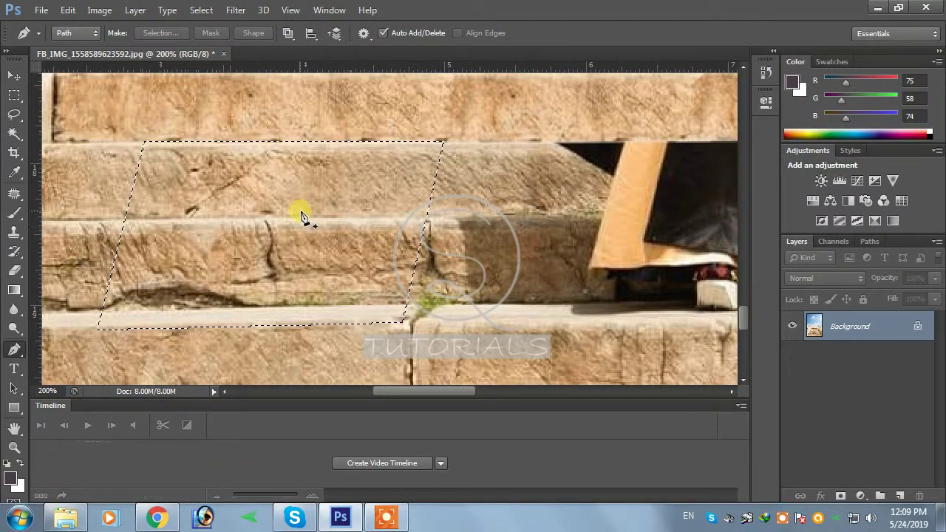
key(ctrl+j)
key(v)
mouse_move(296, 226)
mouse_down()
mouse_move(341, 221)
mouse_move(239, 262)
mouse_move(363, 264)
mouse_move(370, 276)
mouse_move(362, 266)
mouse_up()
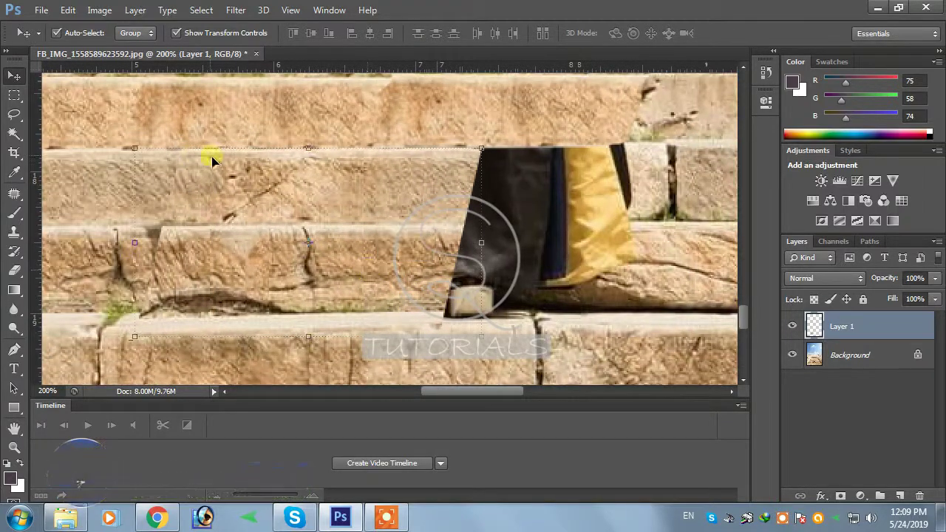
Set the Eraser to 78% opacity and 75% flow and soften the two-row copy's hard edges against the original steps
key(e)
click(235, 50)
click(346, 33)
click(328, 49)
drag(161, 235, 166, 281)
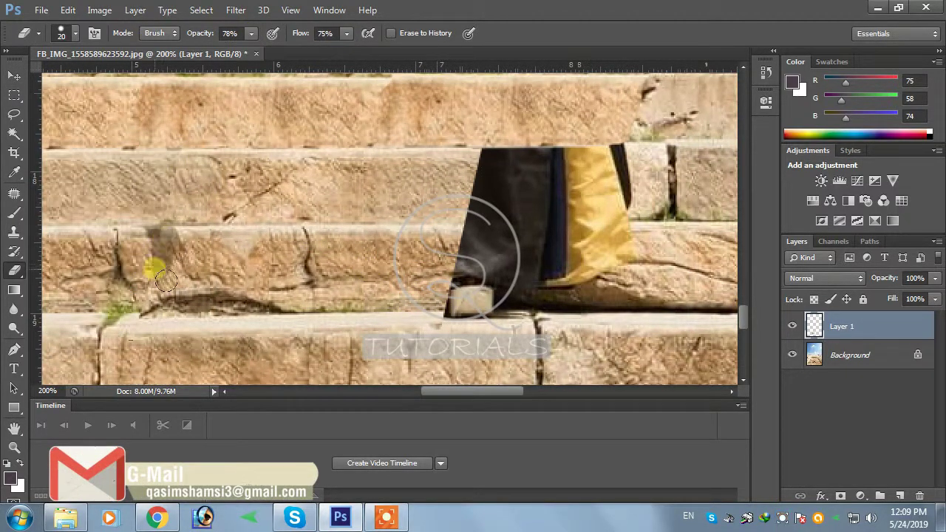
drag(376, 342, 270, 333)
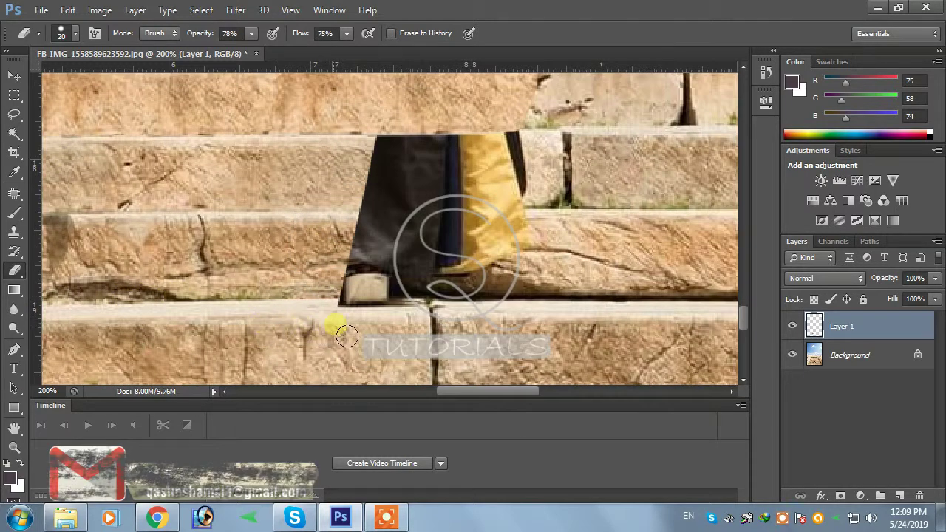
drag(433, 360, 379, 360)
Skew the two-row copy slightly to follow the step lines and duplicate it to the right over the rest of the hem
key(v)
key(ctrl+t)
drag(321, 137, 323, 136)
key(Return)
mouse_move(258, 252)
mouse_down()
mouse_move(427, 270)
mouse_move(422, 264)
mouse_up()
key(ctrl+j)
Blend and merge the two-row copies into the background and save the image
key(e)
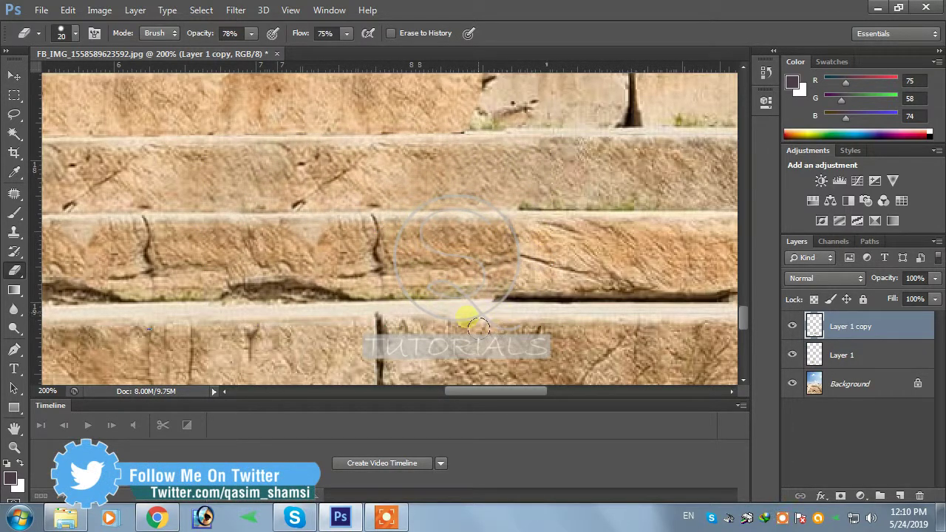
key(ctrl+e)
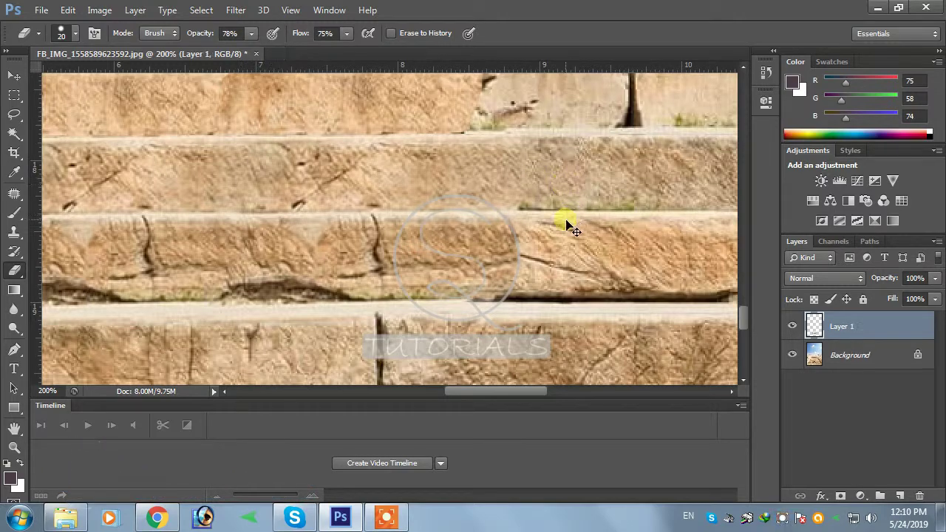
key(ctrl+e)
key(ctrl+0)
drag(448, 327, 440, 283)
key(ctrl+s)
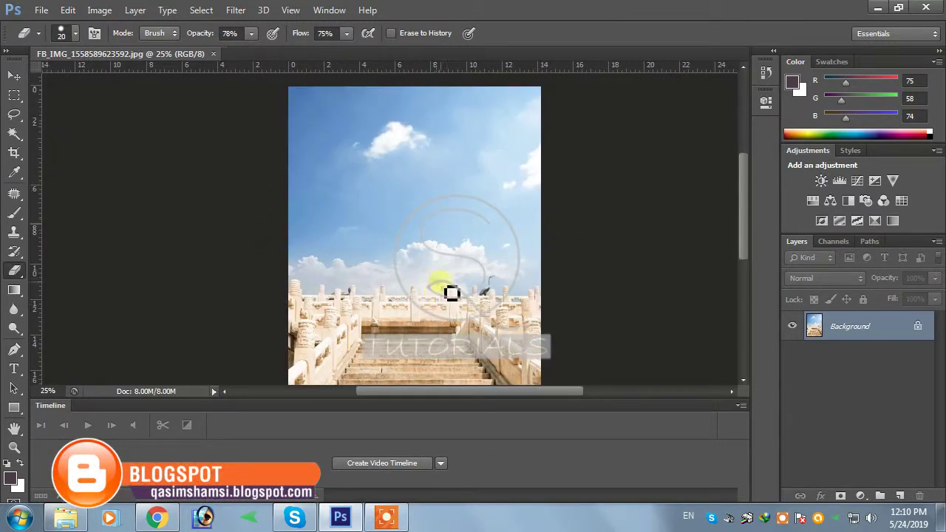
Remove the crane statue's head and neck with the Patch tool, using clean sky from nearby
key(ctrl+plus)
key(ctrl+plus)
key(ctrl+plus)
key(ctrl+plus)
drag(712, 321, 309, 221)
key(ctrl+plus)
key(ctrl+plus)
key(j)
drag(359, 194, 428, 180)
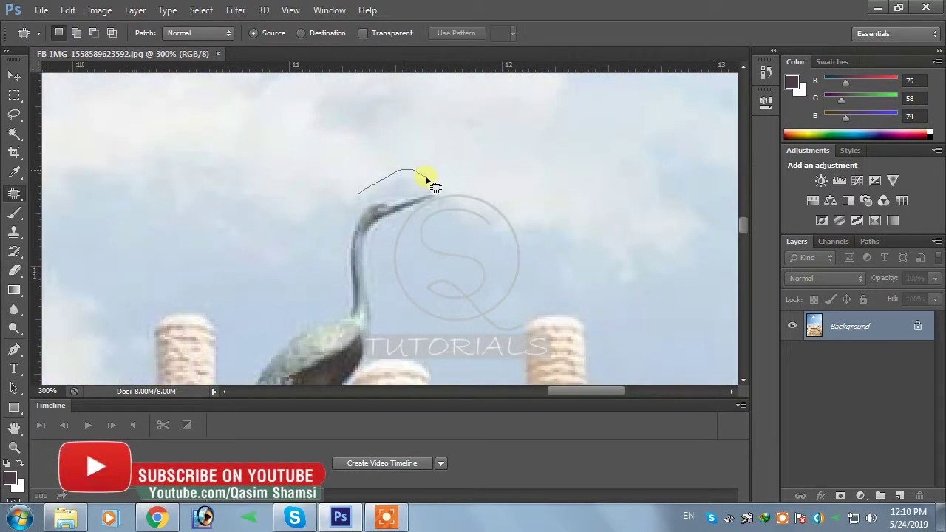
mouse_move(370, 231)
mouse_down()
mouse_move(456, 270)
mouse_move(414, 271)
mouse_move(416, 196)
mouse_move(465, 215)
mouse_move(407, 189)
mouse_up()
drag(426, 210, 358, 156)
key(ctrl+d)
Outline the crane's remaining body above the railing with the Pen tool and clone sky over it inside the selection
drag(484, 243, 480, 207)
key(p)
click(422, 327)
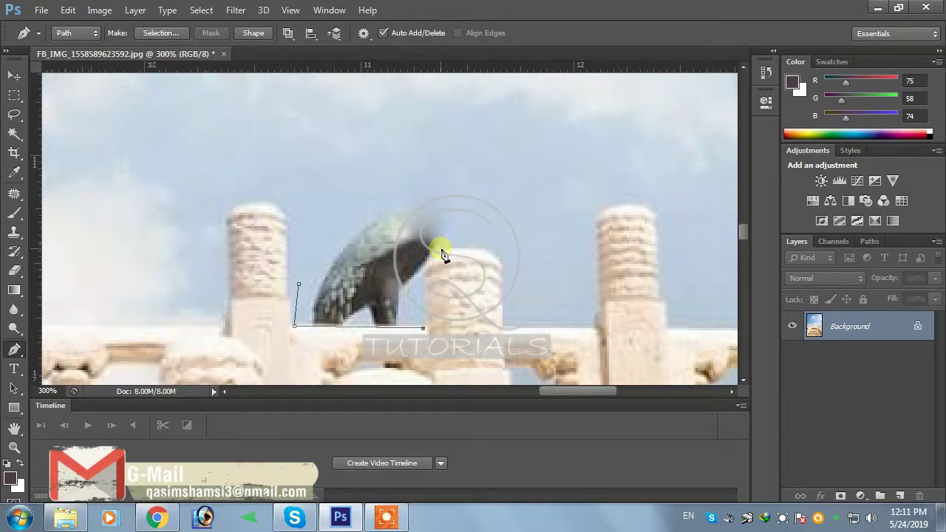
key(s)
alt+click(412, 185)
mouse_move(415, 210)
mouse_down()
mouse_move(383, 229)
mouse_move(449, 212)
mouse_move(425, 238)
mouse_move(426, 211)
mouse_move(404, 219)
mouse_move(397, 211)
mouse_move(383, 221)
mouse_move(388, 253)
mouse_move(346, 268)
mouse_up()
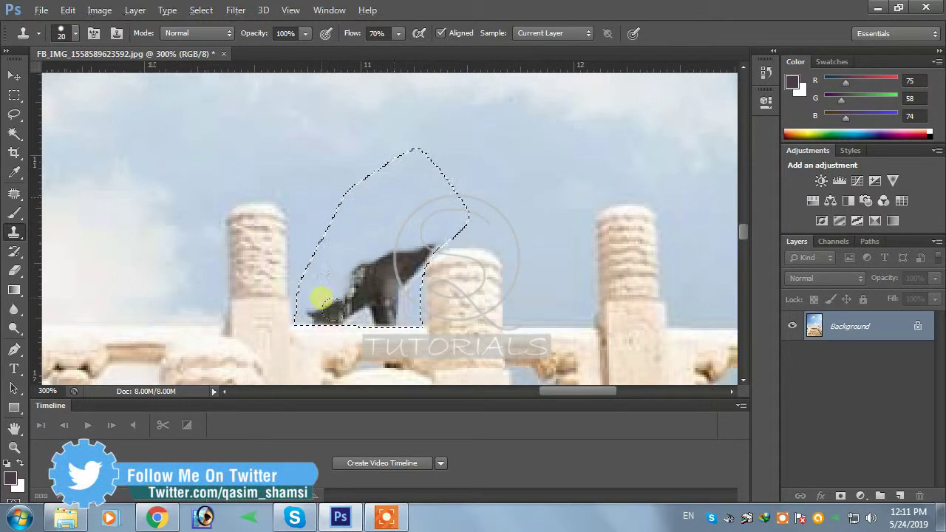
mouse_move(323, 318)
mouse_down()
mouse_move(388, 267)
mouse_move(373, 300)
mouse_move(363, 306)
mouse_move(422, 257)
mouse_move(412, 260)
mouse_move(410, 287)
mouse_move(375, 314)
mouse_up()
key(ctrl+d)
Copy a clean section of the rear balustrade to a new layer, shift it left over the neighbouring opening and merge it into the background
drag(232, 269, 591, 235)
drag(336, 245, 392, 229)
key(m)
drag(459, 161, 597, 241)
key(ctrl+j)
key(v)
key(shift+Left)
key(shift+Left)
key(shift+Left)
key(shift+Left)
key(shift+Left)
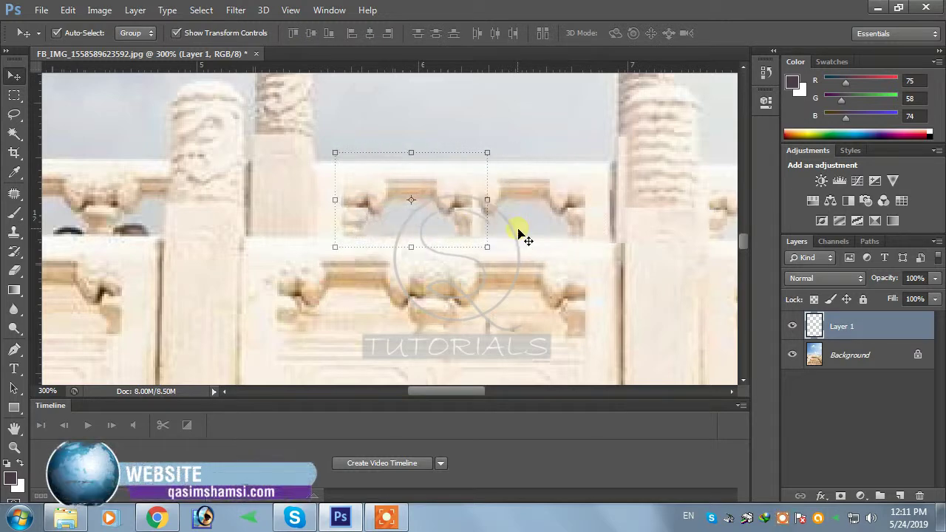
key(ctrl+e)
Select the dark spot in the balustrade's left opening with the Pen tool and clone sky over it with a 7 px brush
drag(303, 263, 533, 264)
key(ctrl+plus)
key(ctrl+plus)
key(ctrl+plus)
key(ctrl+plus)
drag(118, 225, 231, 262)
key(p)
click(333, 288)
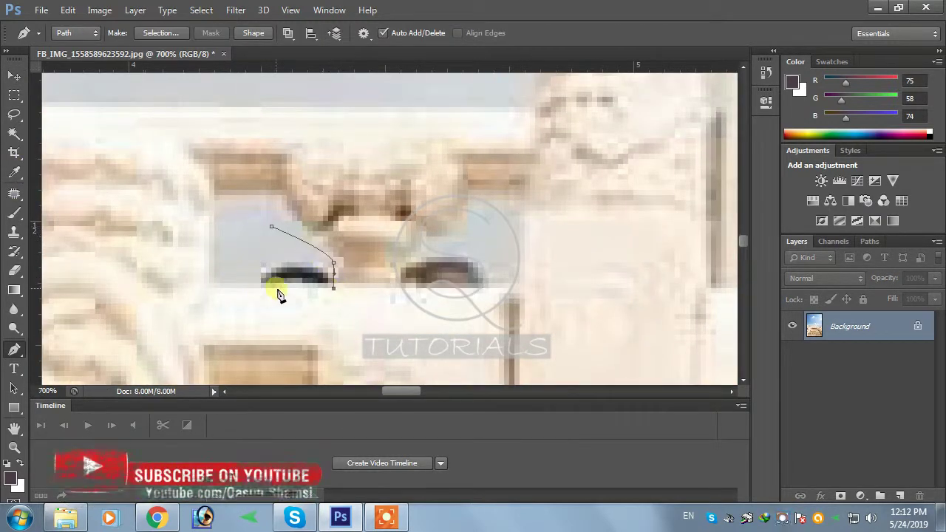
key(s)
key(bracketleft)
key(bracketleft)
key(bracketleft)
alt+click(233, 231)
drag(267, 267, 314, 274)
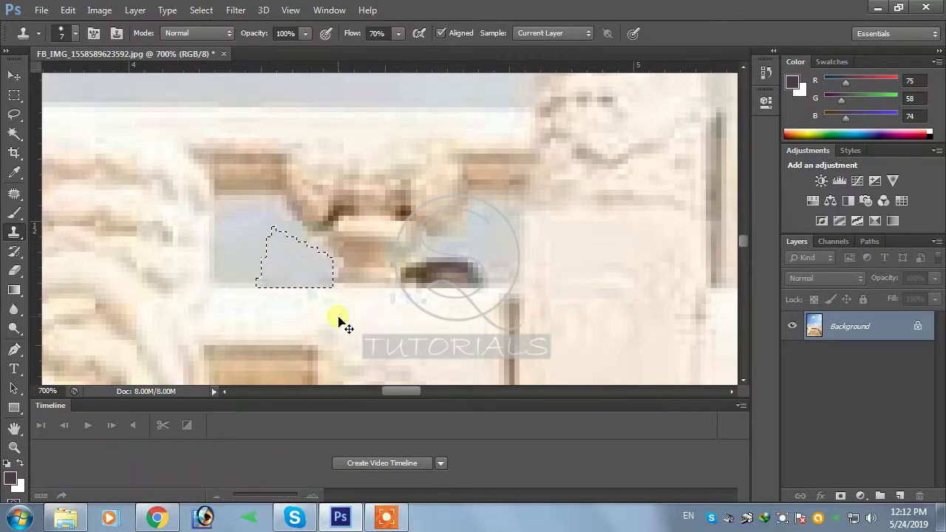
key(ctrl+d)
Select the dark spot in the balustrade's right opening with the Pen tool and cover it with cloned sky
drag(426, 307, 296, 297)
key(p)
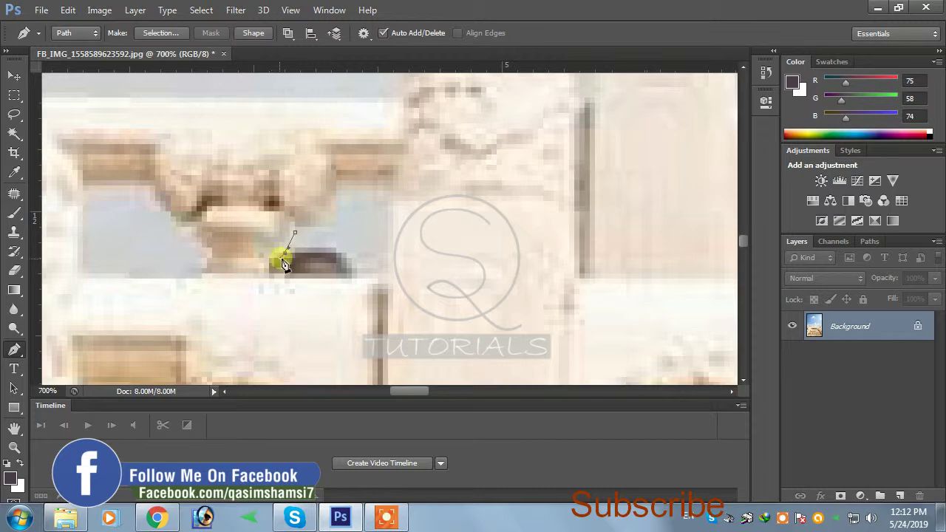
key(Escape)
key(s)
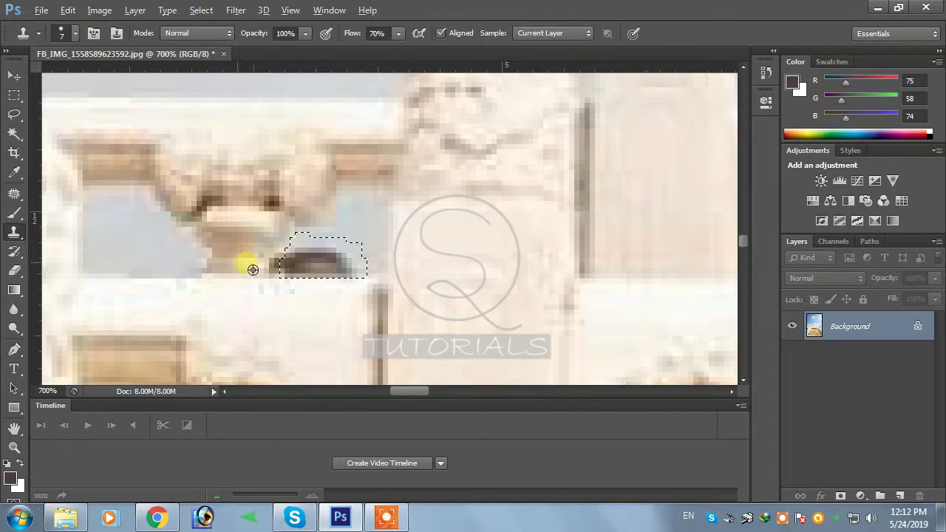
drag(293, 271, 326, 268)
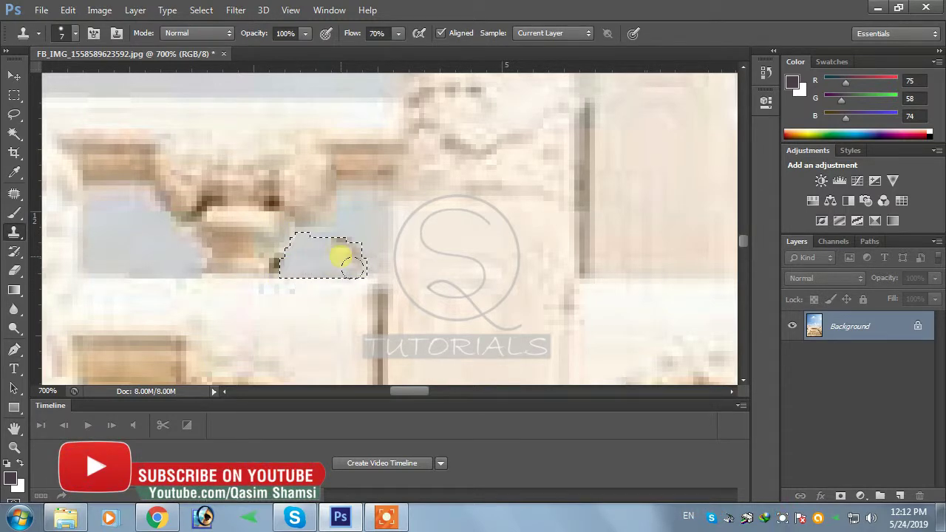
key(ctrl+d)
Copy a rectangle of sky, post and railing left of the dark green statue to a new layer and move it right over the statue
key(ctrl+minus)
key(ctrl+minus)
key(ctrl+minus)
key(ctrl+minus)
key(ctrl+minus)
key(ctrl+minus)
key(ctrl+minus)
key(ctrl+minus)
key(ctrl+minus)
key(ctrl+minus)
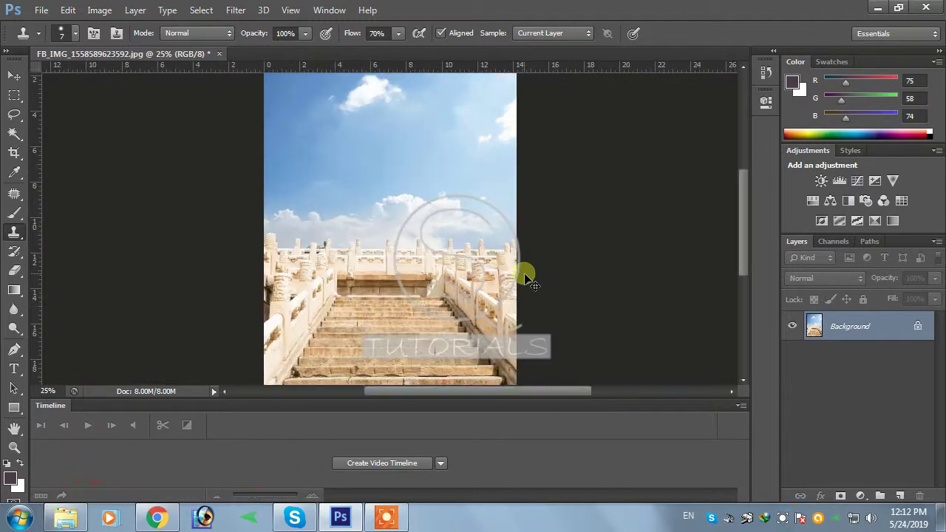
key(ctrl+plus)
key(ctrl+plus)
key(ctrl+plus)
key(ctrl+plus)
key(ctrl+plus)
drag(206, 262, 502, 177)
mouse_move(229, 286)
mouse_down()
mouse_move(522, 200)
mouse_move(495, 210)
mouse_up()
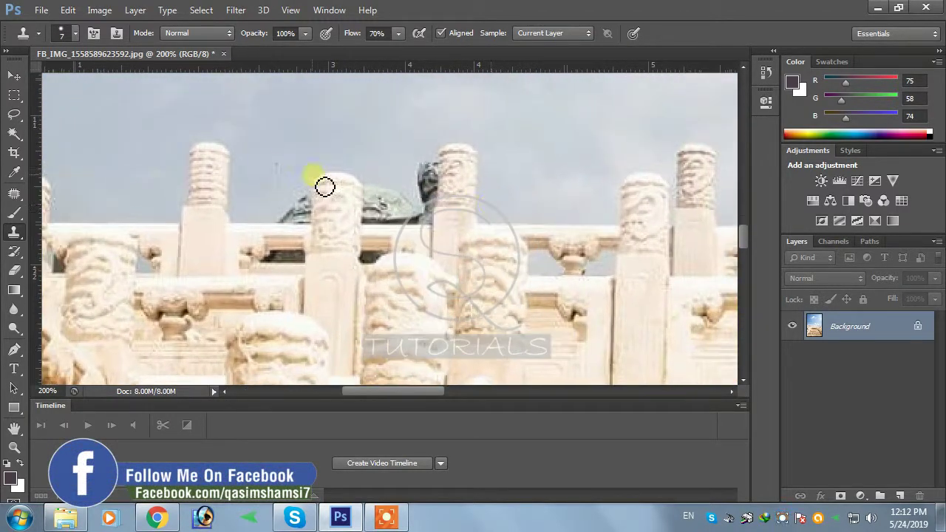
key(m)
key(ctrl+j)
key(v)
drag(186, 205, 431, 196)
Transform the sky-and-post copy slightly to align it with the railing beneath
drag(310, 123, 301, 124)
drag(502, 124, 500, 118)
key(Return)
key(ctrl+d)
Erase the copy's edges and the area over the middle carved post with a 30 px Eraser, and merge the layer into the background
key(e)
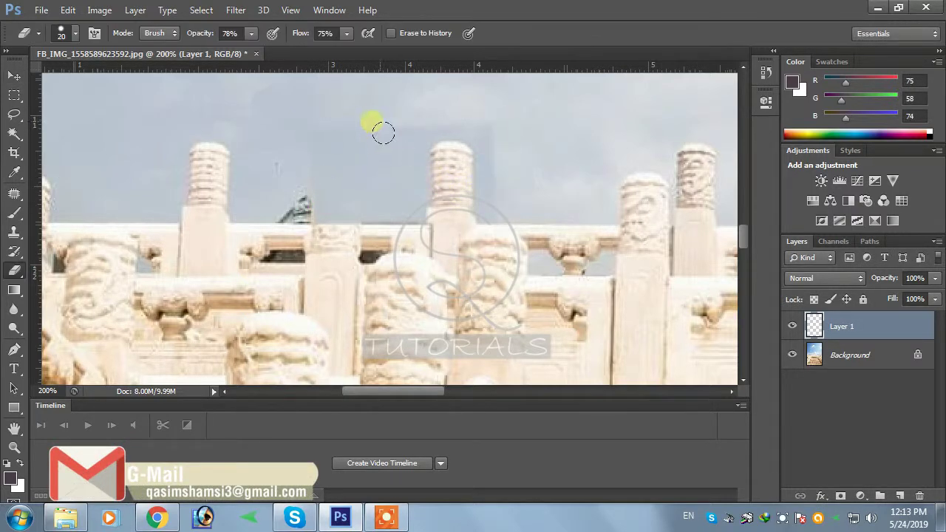
right_click(500, 136)
double_click(526, 239)
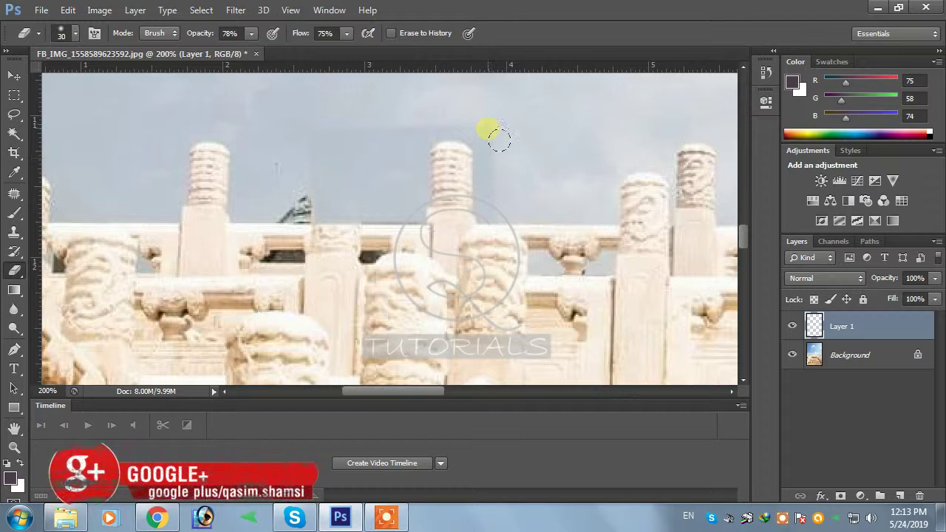
mouse_move(359, 257)
mouse_down()
mouse_move(317, 143)
mouse_move(344, 146)
mouse_up()
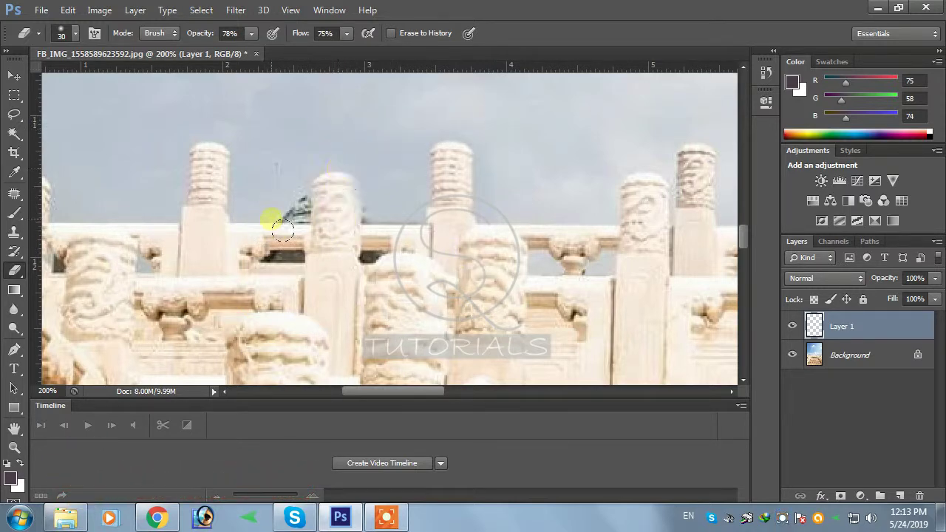
key(ctrl+e)
Clone sky over the statue remnant left of the middle carved post and undo the stray stamp
key(s)
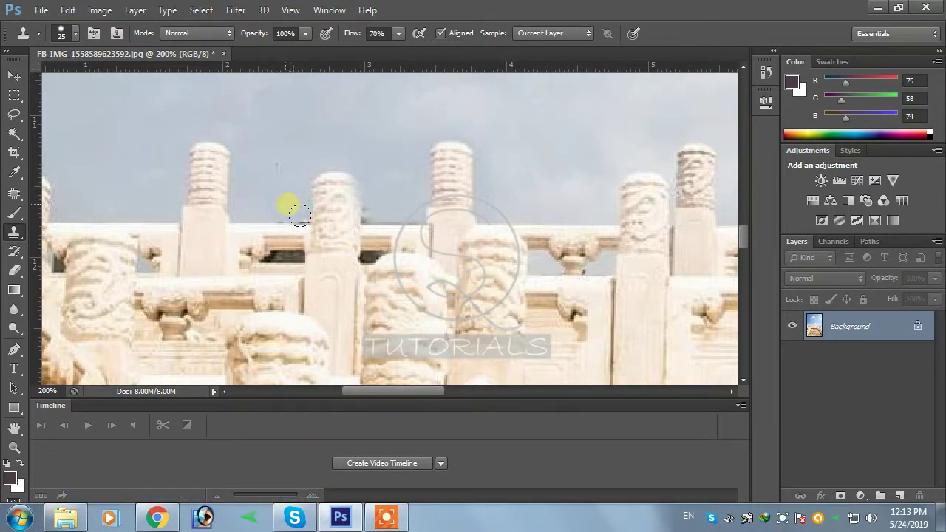
key(ctrl+z)
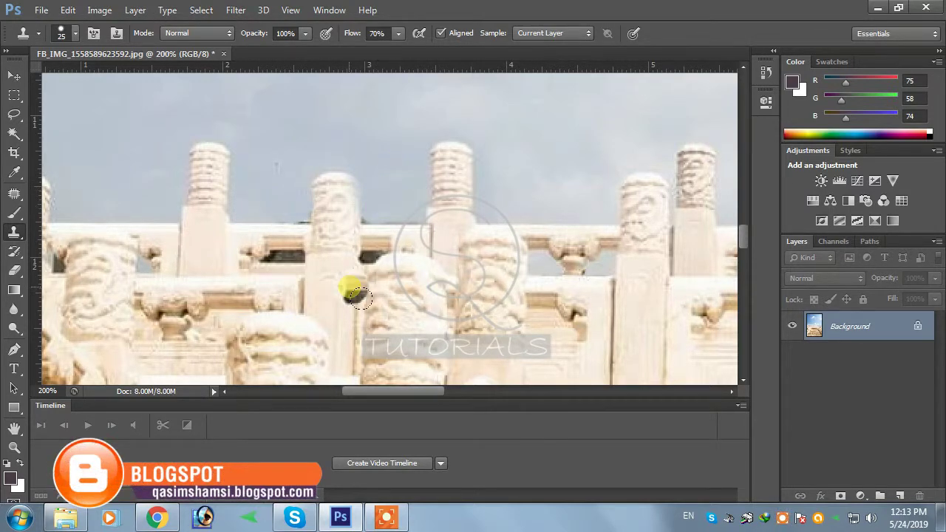
Select the dark openings beneath the rear railing beside the middle post with the Pen tool and clone sky into them
key(p)
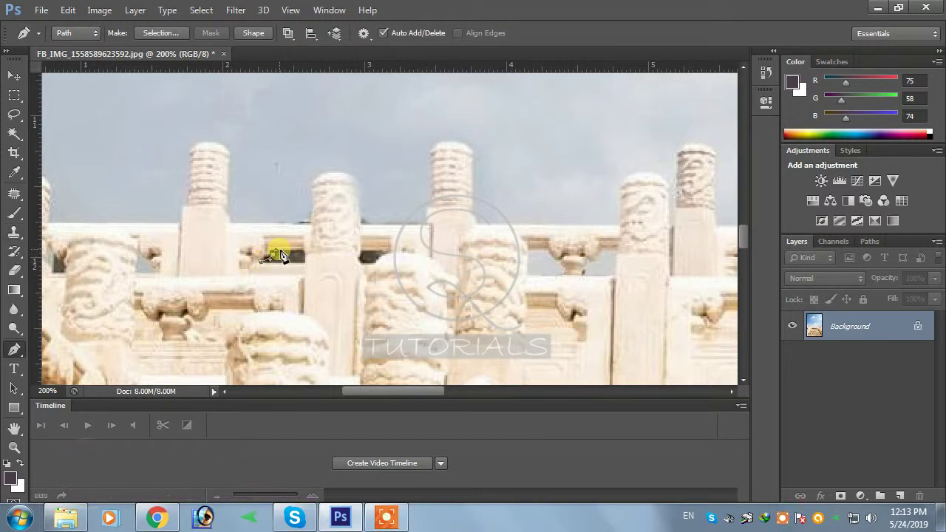
click(303, 252)
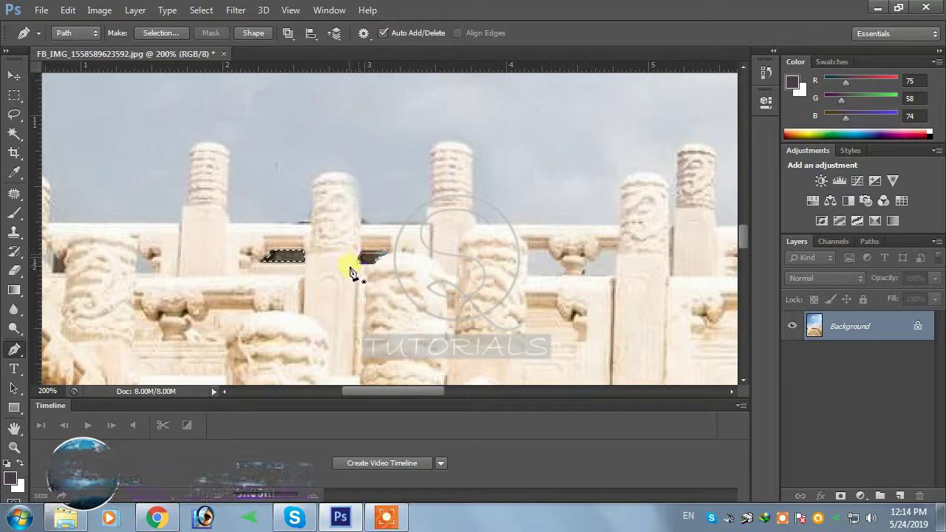
key(s)
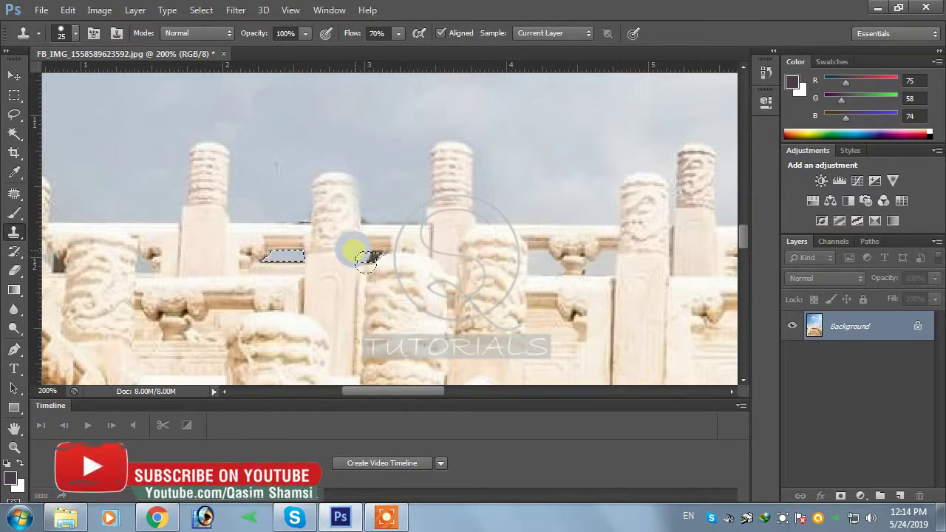
Switch to the PublicStaging folder in File Explorer and view FB_IMG_1558589623592.jpg and FB_IMG_1558589652603.jpg to compare the sky, railing and steps
scroll(486, 312, down, 4)
drag(486, 334, 460, 309)
click(67, 519)
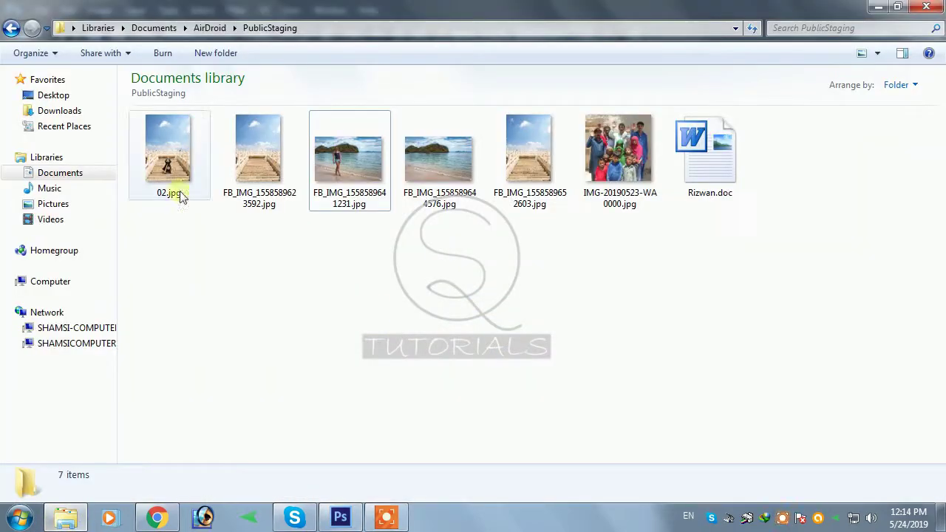
double_click(251, 170)
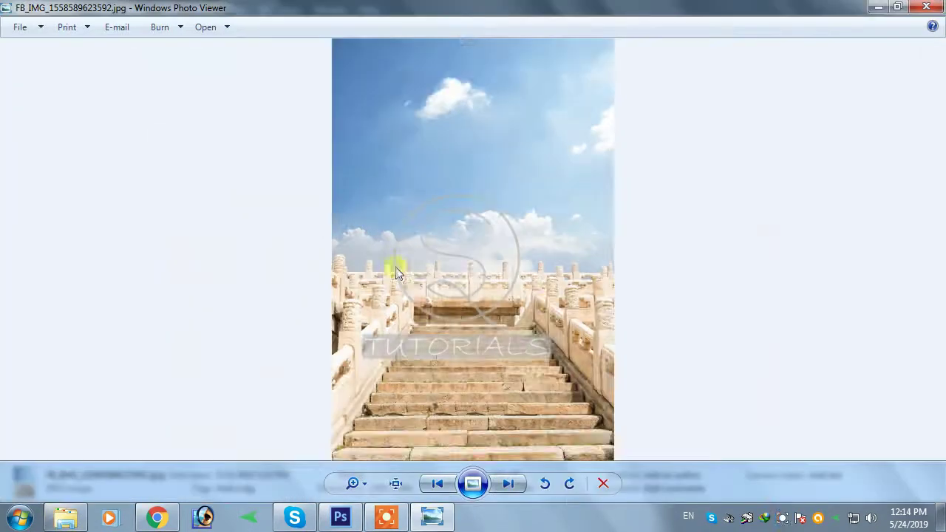
scroll(601, 296, up, 5)
scroll(615, 303, up, 2)
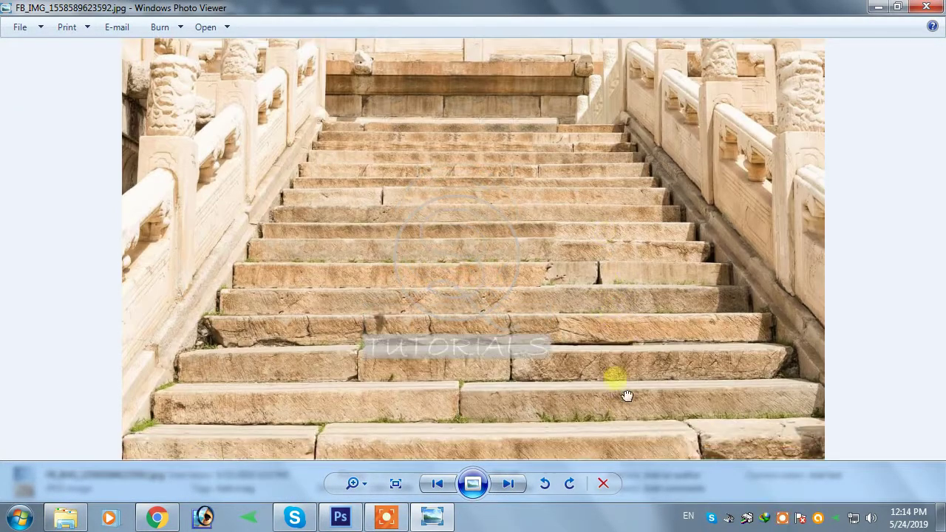
scroll(602, 333, down, 5)
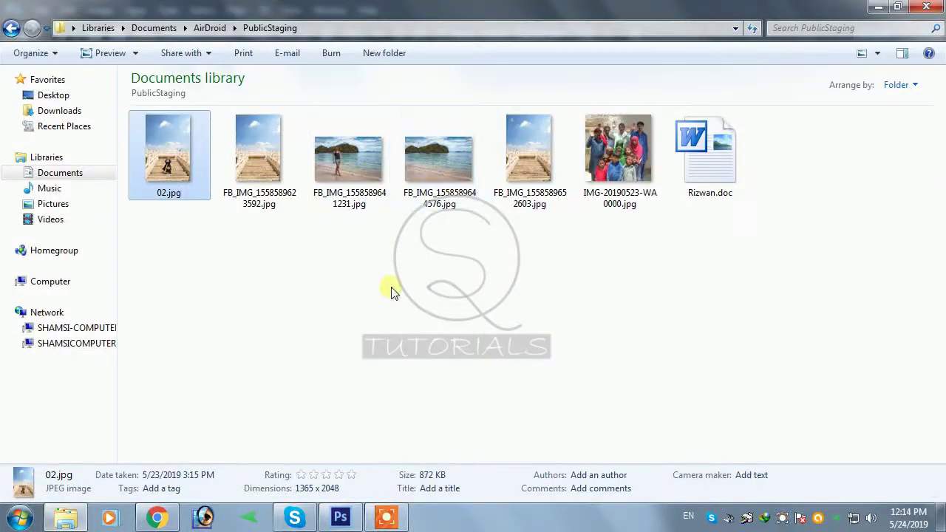
double_click(528, 151)
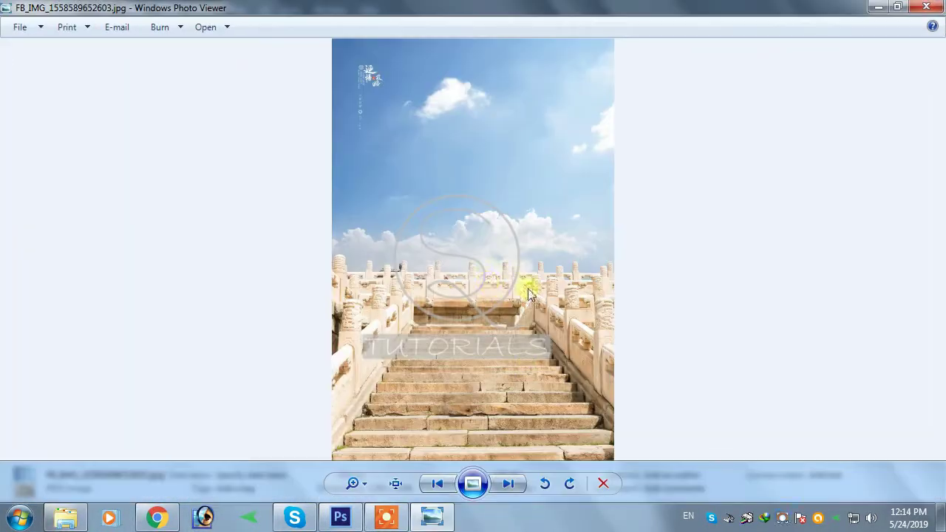
key(Escape)
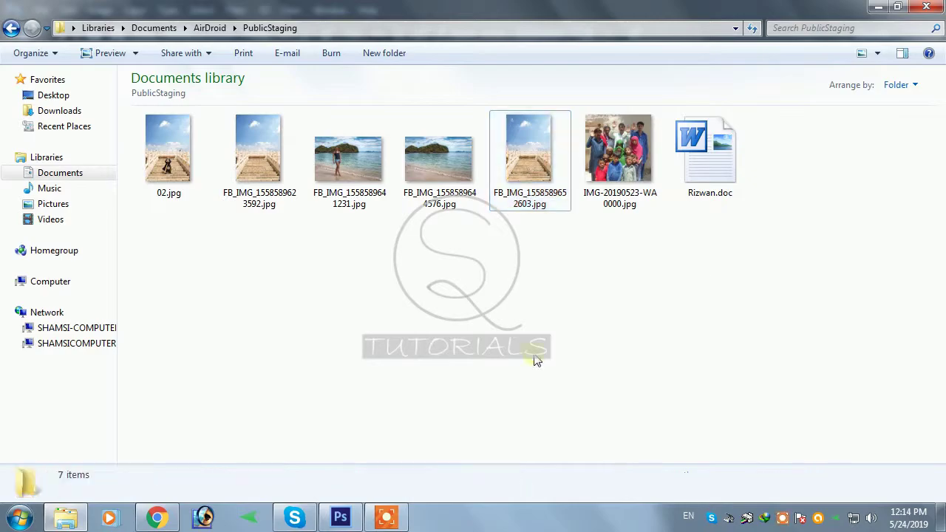